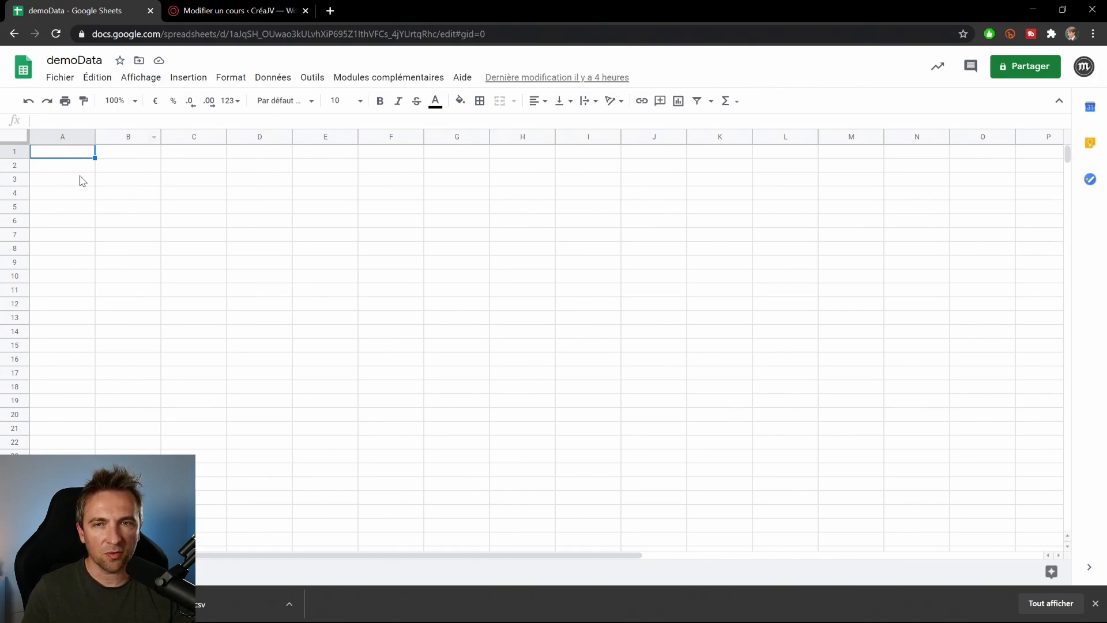
# Select cell B1, check the column names of the D_demo data table in Unreal Editor, and return to the spreadsheet
pyautogui.click(112, 154)
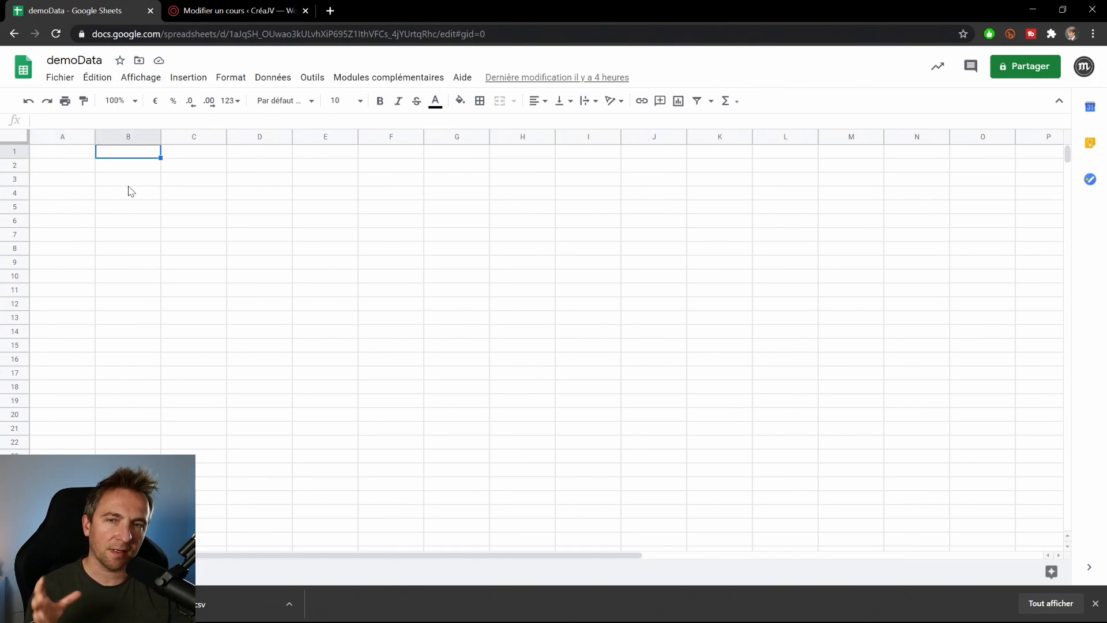
pyautogui.click(76, 155)
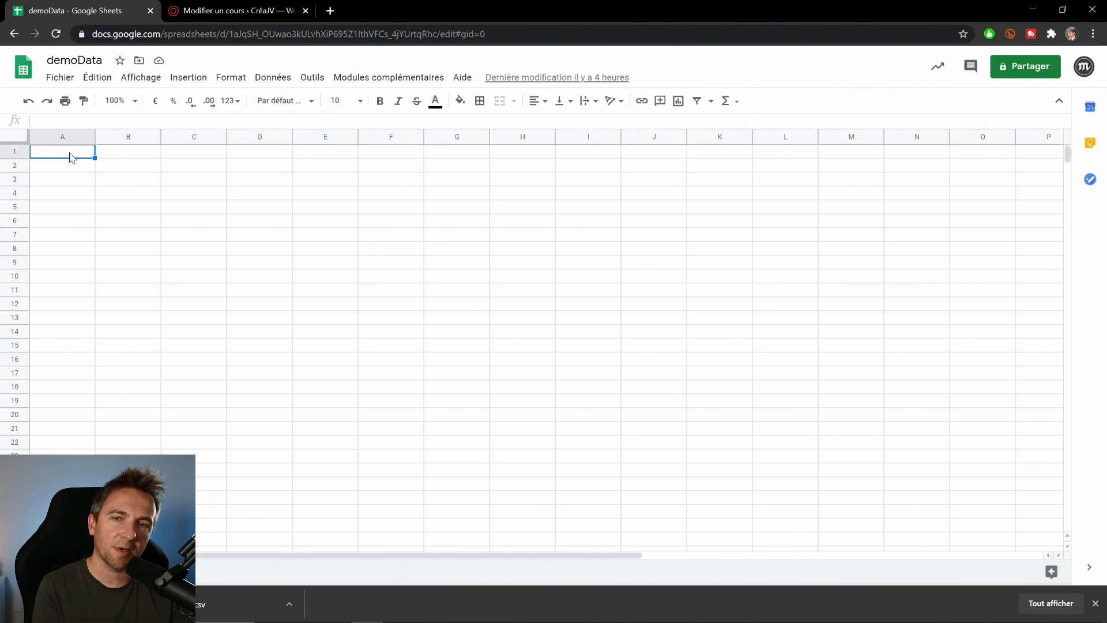
pyautogui.click(132, 158)
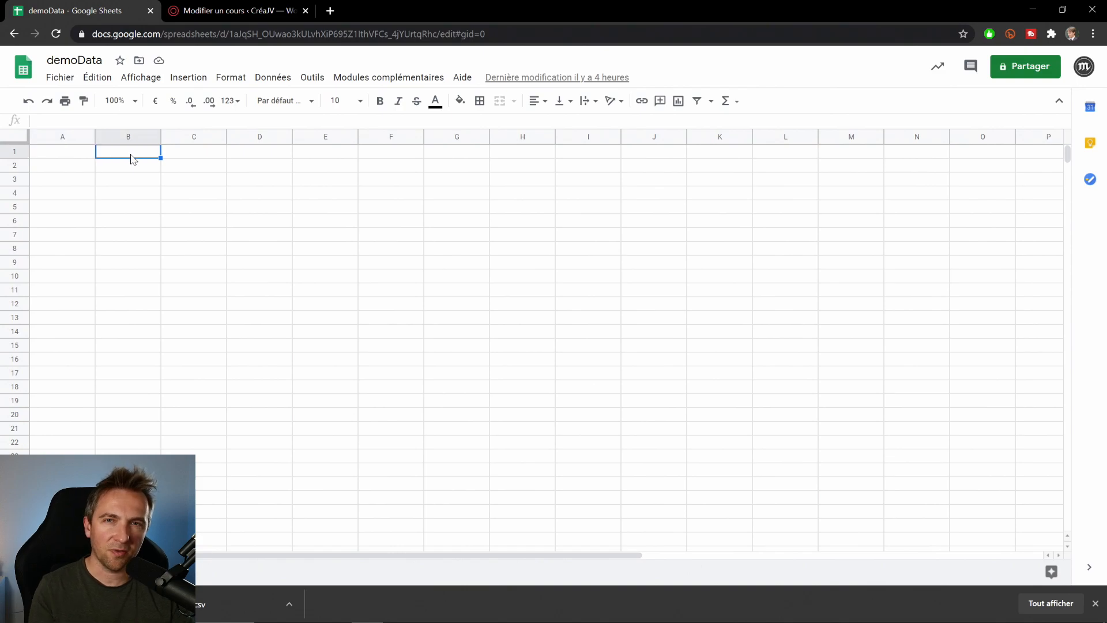
pyautogui.hotkey('alt', 'Tab')
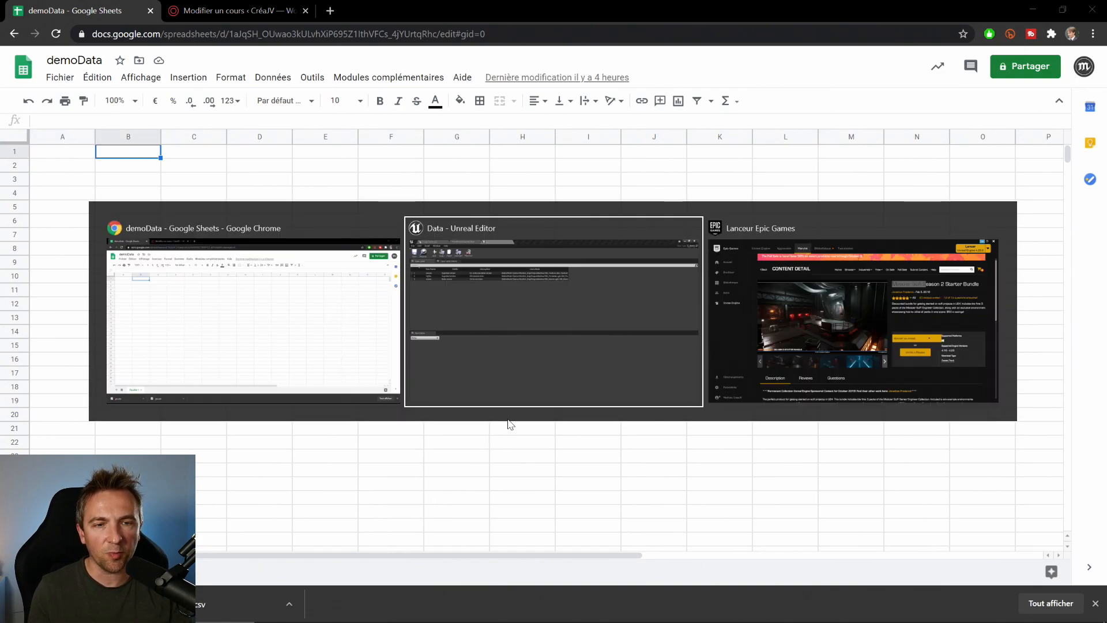
pyautogui.click(600, 305)
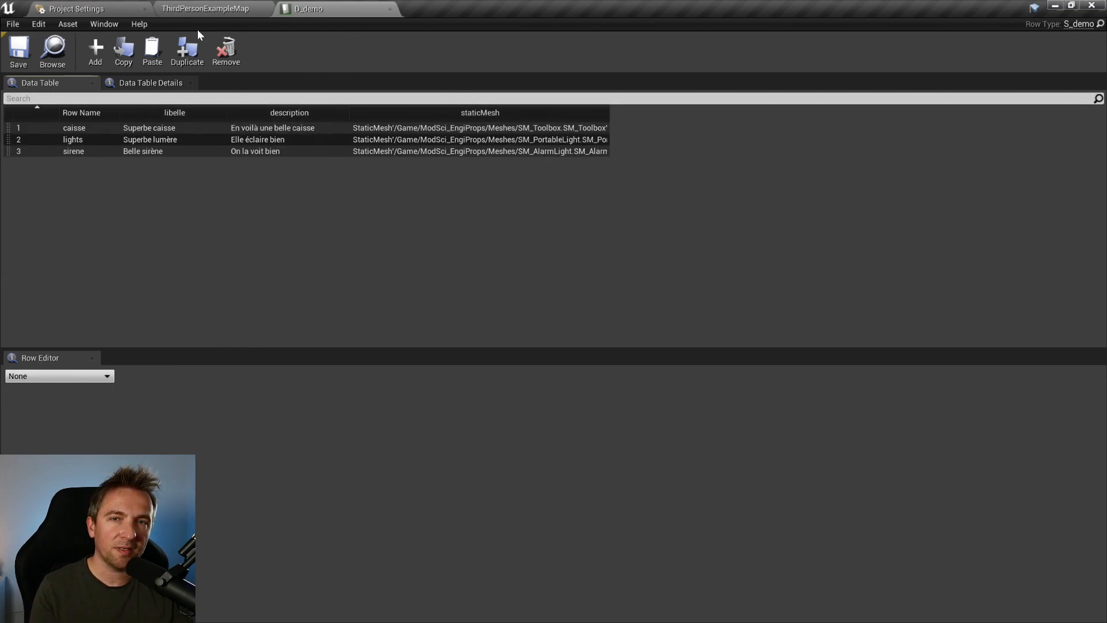
pyautogui.hotkey('alt', 'Tab')
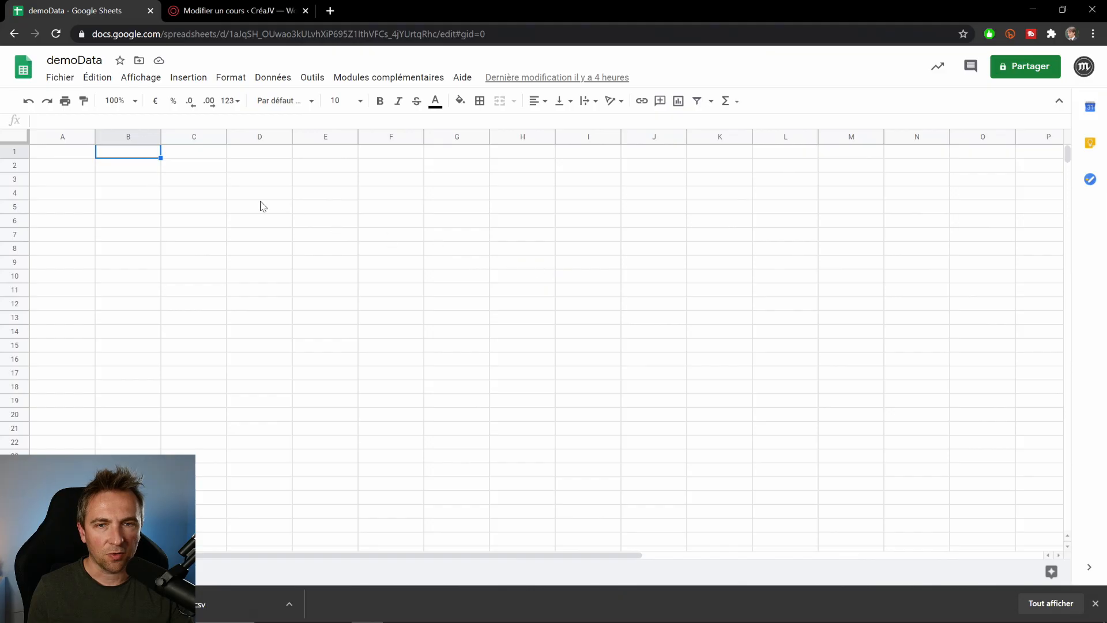
# Enter the column headers libelle, description and staticMesh in cells B1 to D1, leaving A1 empty
pyautogui.write('libelle')
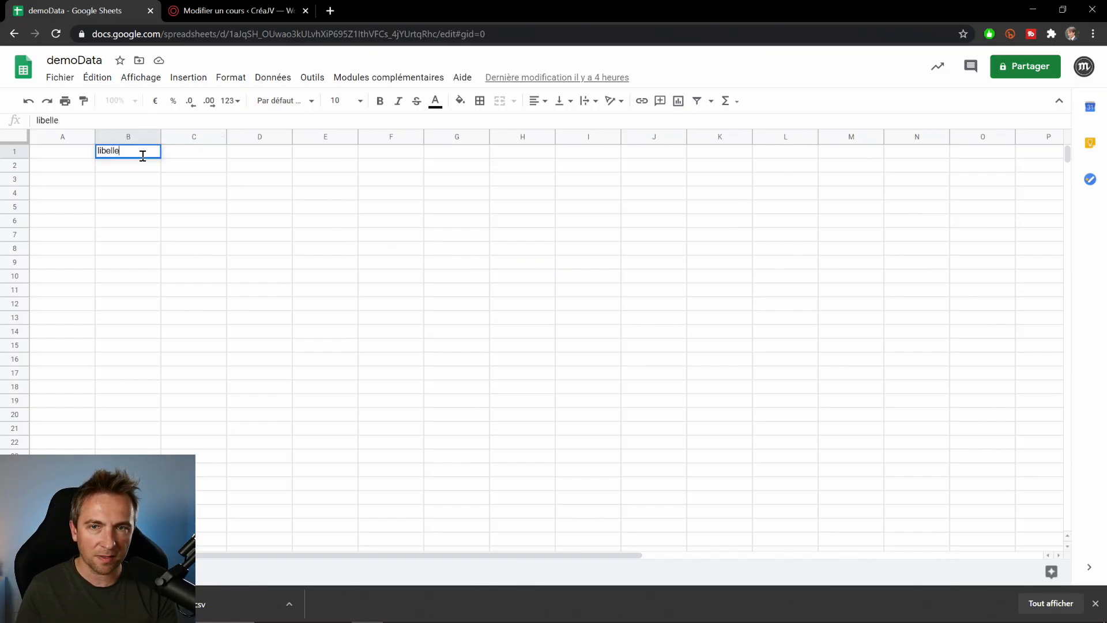
pyautogui.press('Tab')
pyautogui.write('description')
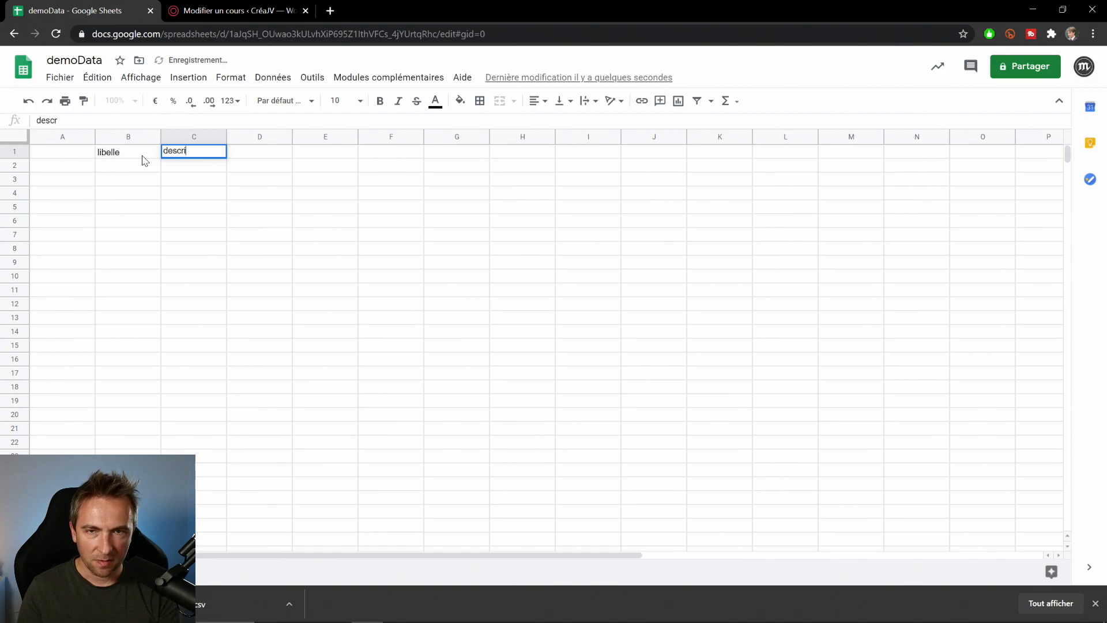
pyautogui.press('Tab')
pyautogui.write('staticMesh')
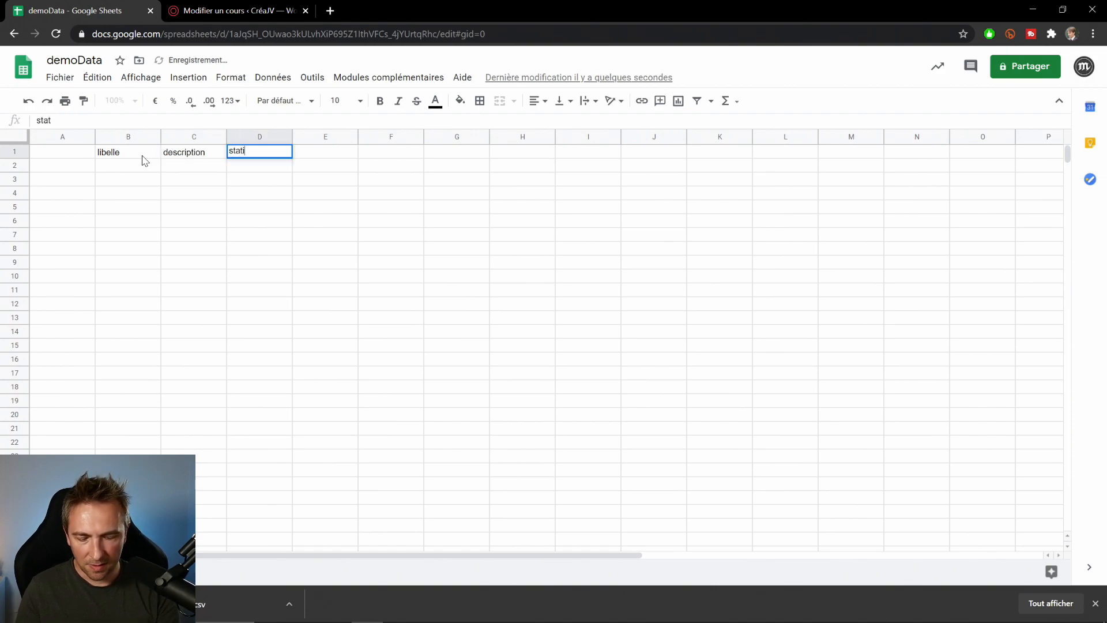
pyautogui.press('Return')
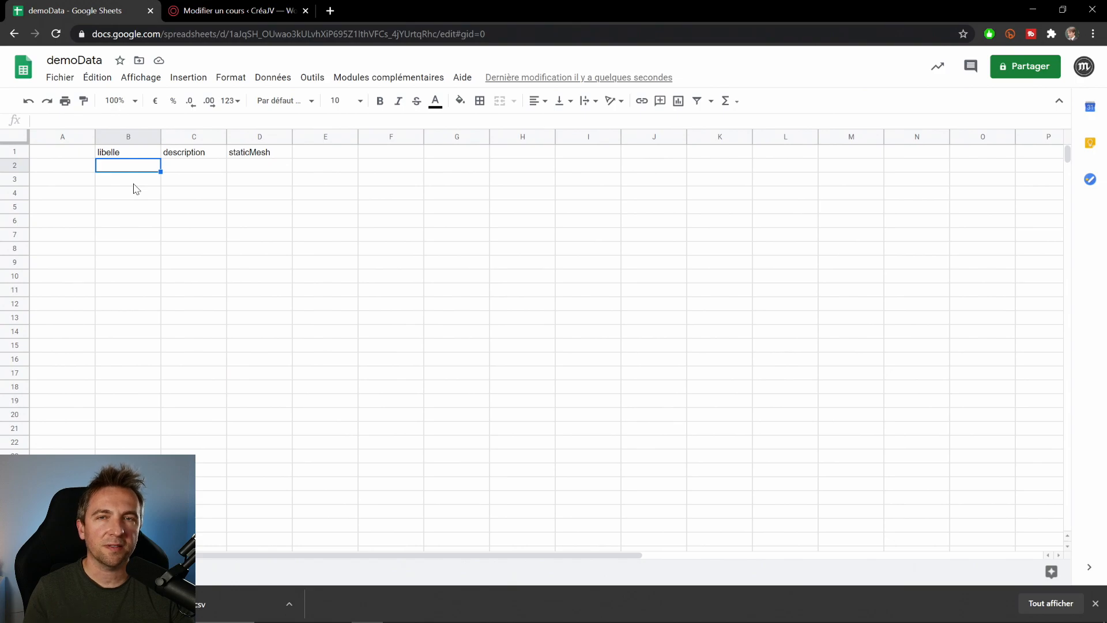
# Select cell A2, check the Row Name column of D_demo in Unreal Editor, and return to the spreadsheet
pyautogui.click(71, 168)
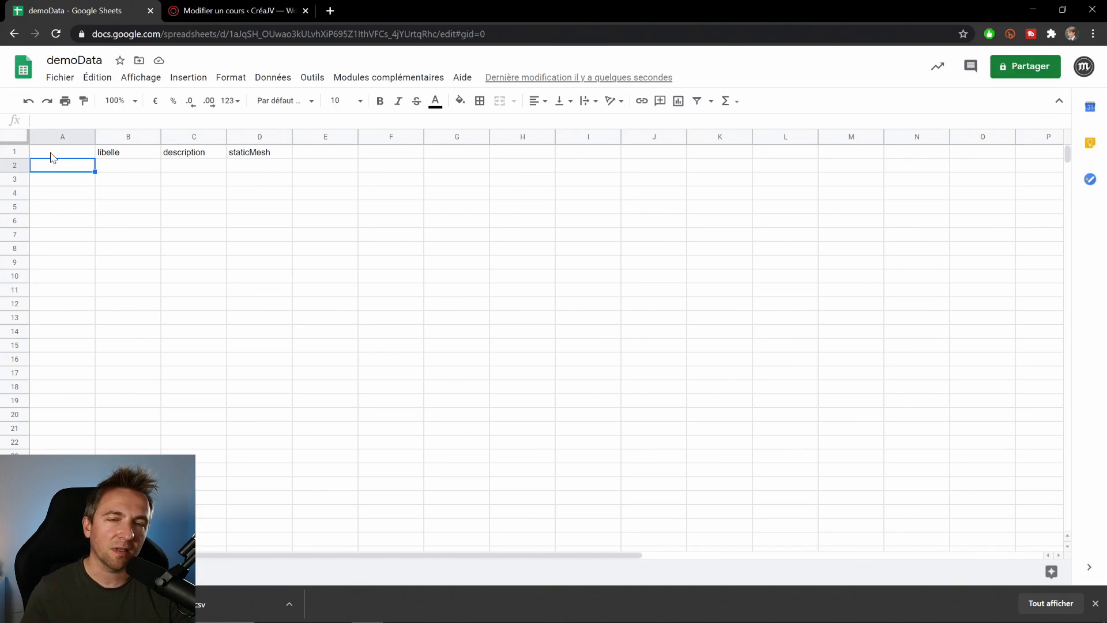
pyautogui.hotkey('alt', 'Tab')
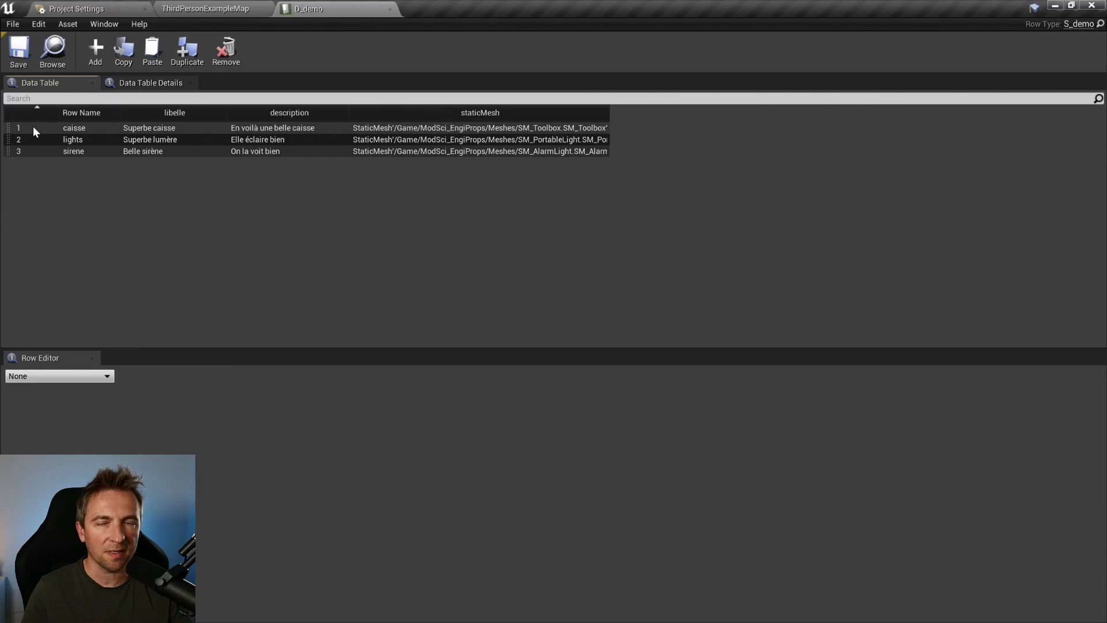
pyautogui.hotkey('alt', 'Tab')
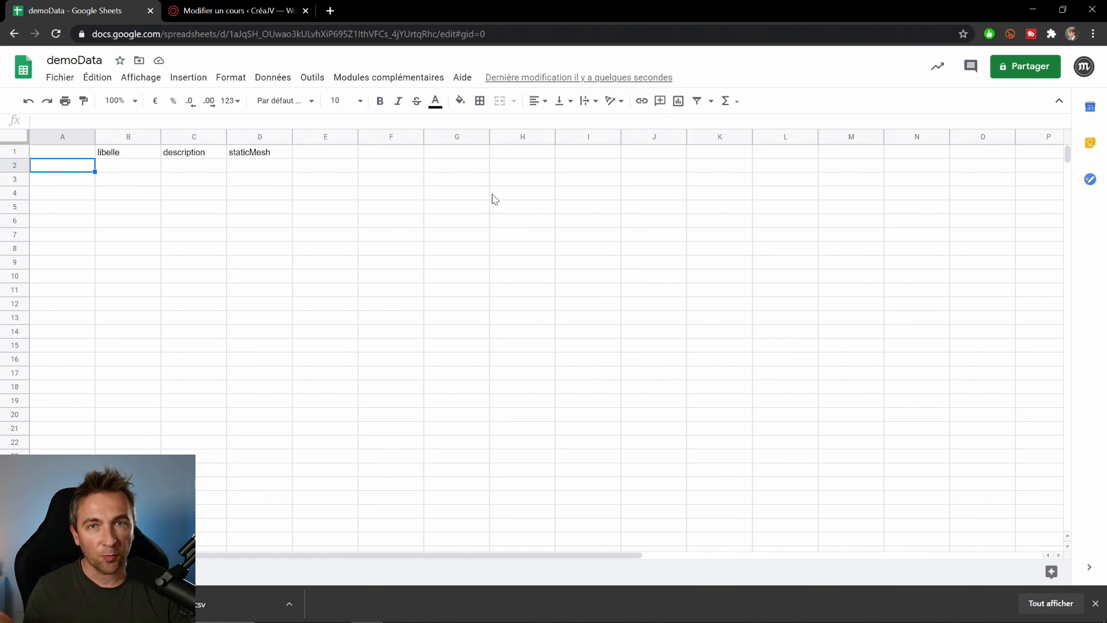
# Fill row 2 with item1, libelle1 and description 1, leaving its staticMesh cell empty
pyautogui.write('item1')
pyautogui.press('Tab')
pyautogui.write('libelle1')
pyautogui.press('Tab')
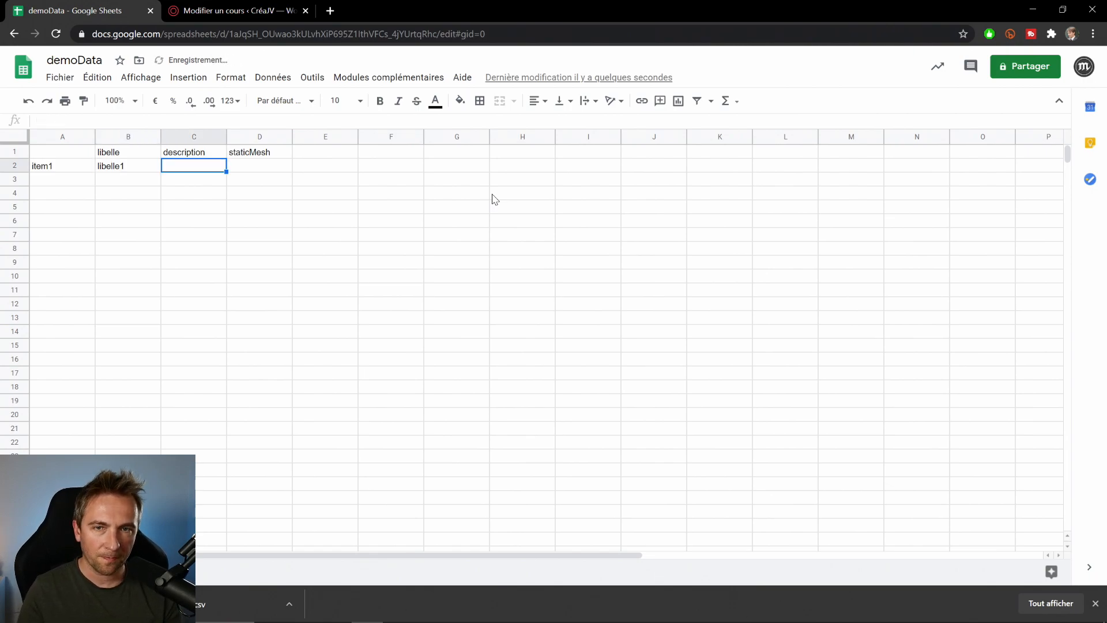
pyautogui.write('description')
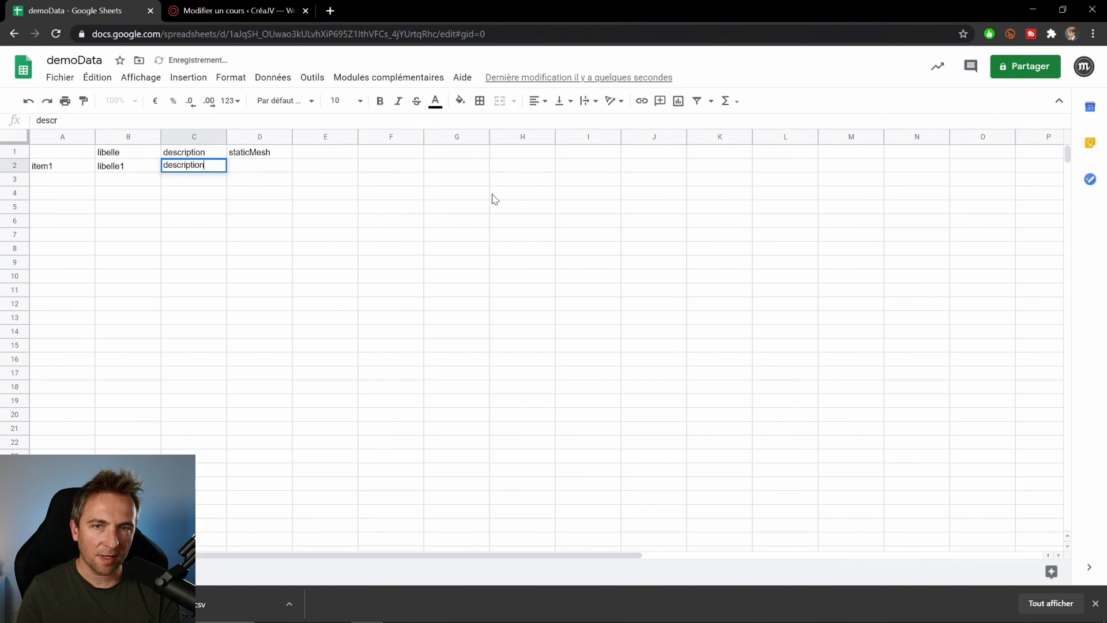
pyautogui.write(' 1')
pyautogui.press('Return')
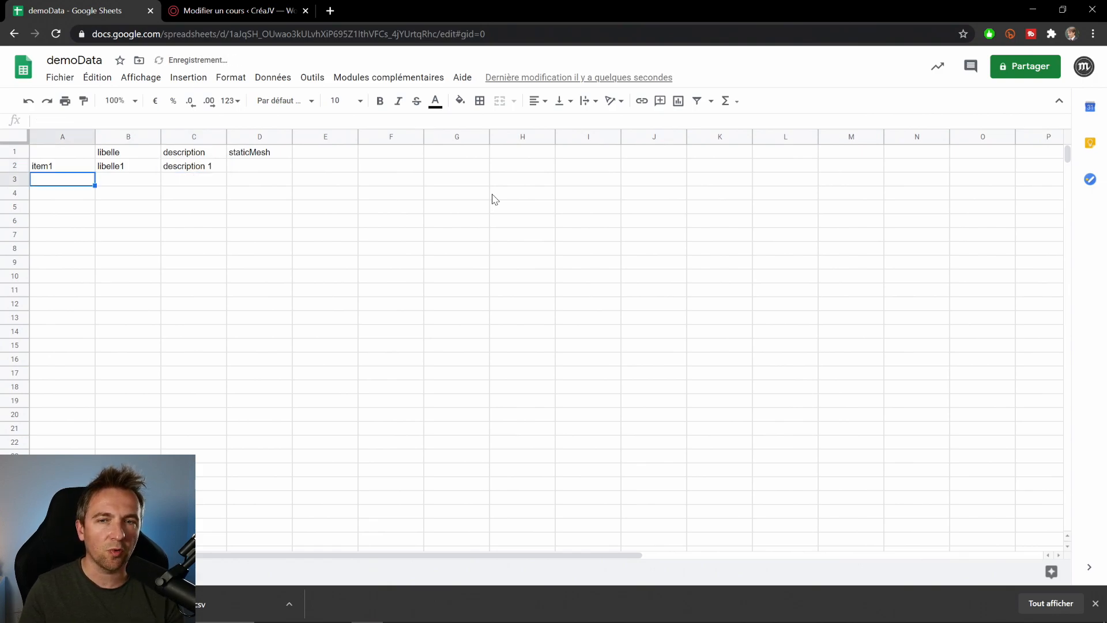
pyautogui.press('Up')
pyautogui.press('Right')
pyautogui.press('Right')
pyautogui.press('Right')
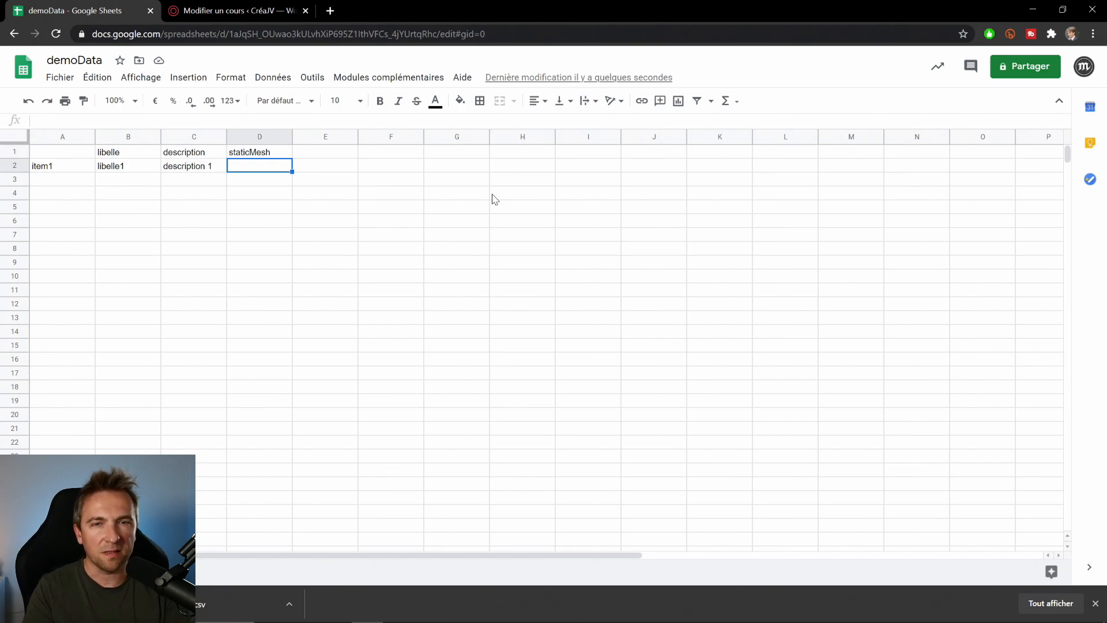
# Enter item2 as the row name in cell A3
pyautogui.press('Down')
pyautogui.press('Left')
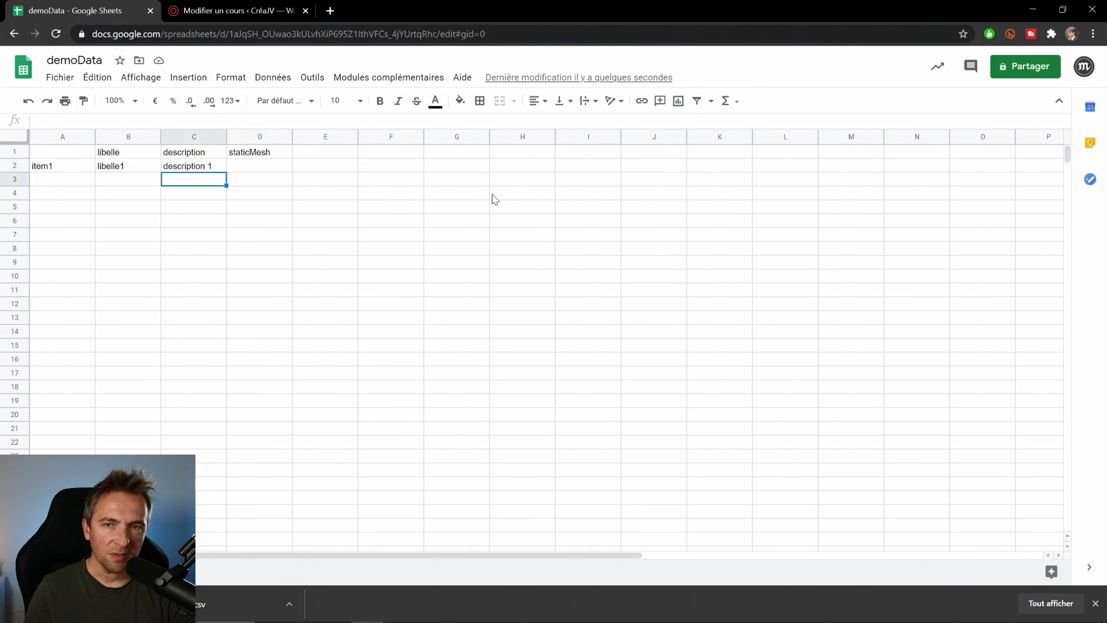
pyautogui.press('Left')
pyautogui.press('Left')
pyautogui.write('item1')
pyautogui.press('Tab')
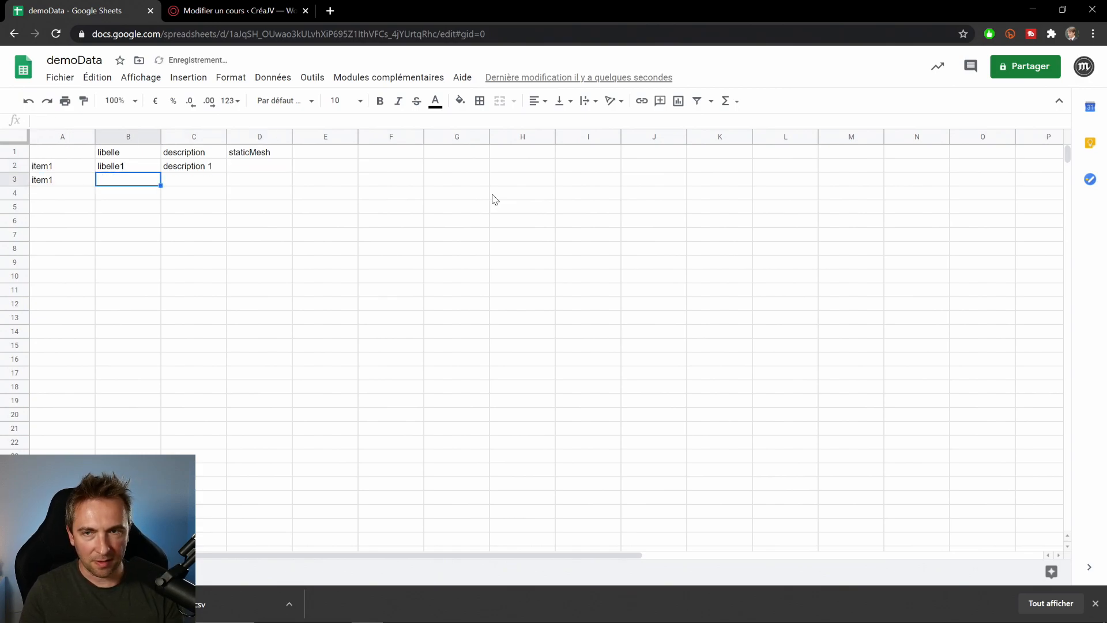
pyautogui.press('Left')
pyautogui.write('item2')
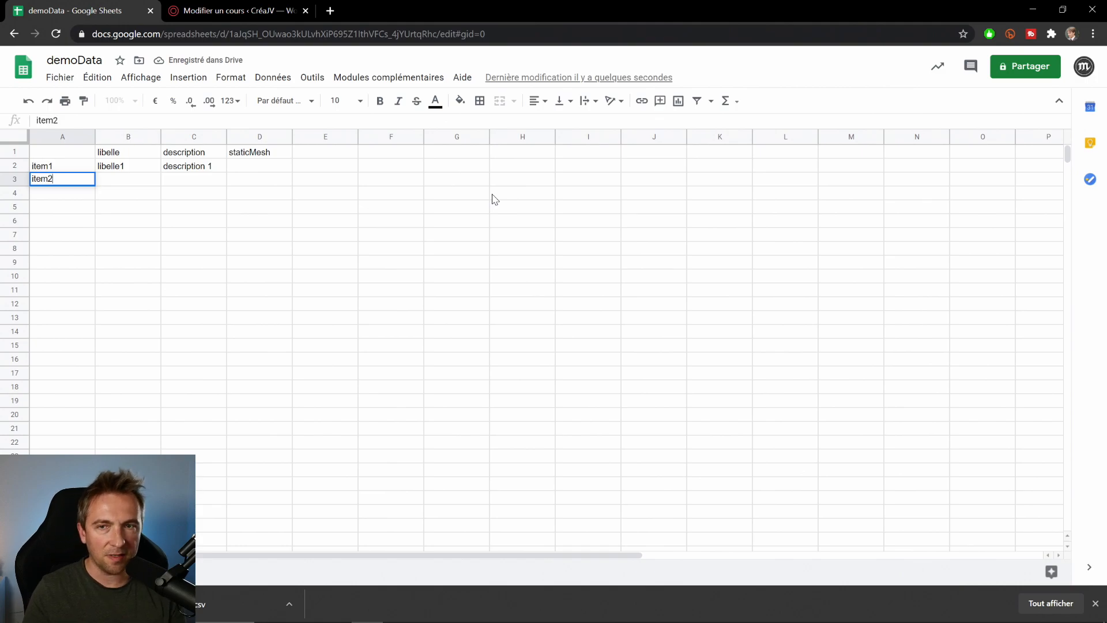
pyautogui.press('Tab')
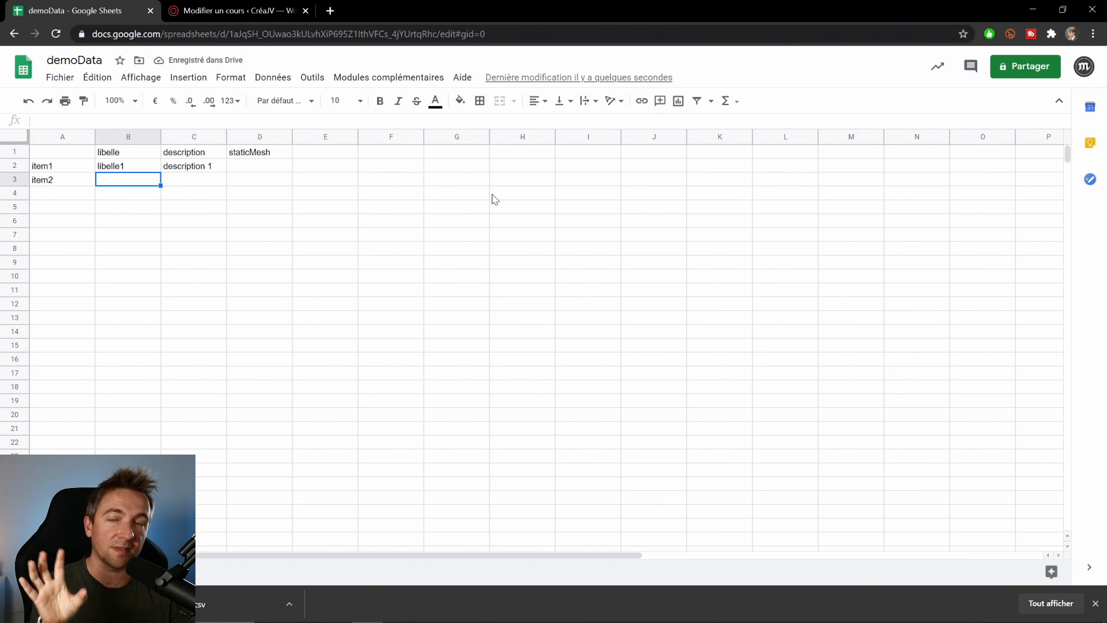
# Complete the item2 row with libelle2 and description 2, leaving its staticMesh cell empty
pyautogui.write('libelle2')
pyautogui.press('Tab')
pyautogui.write('des')
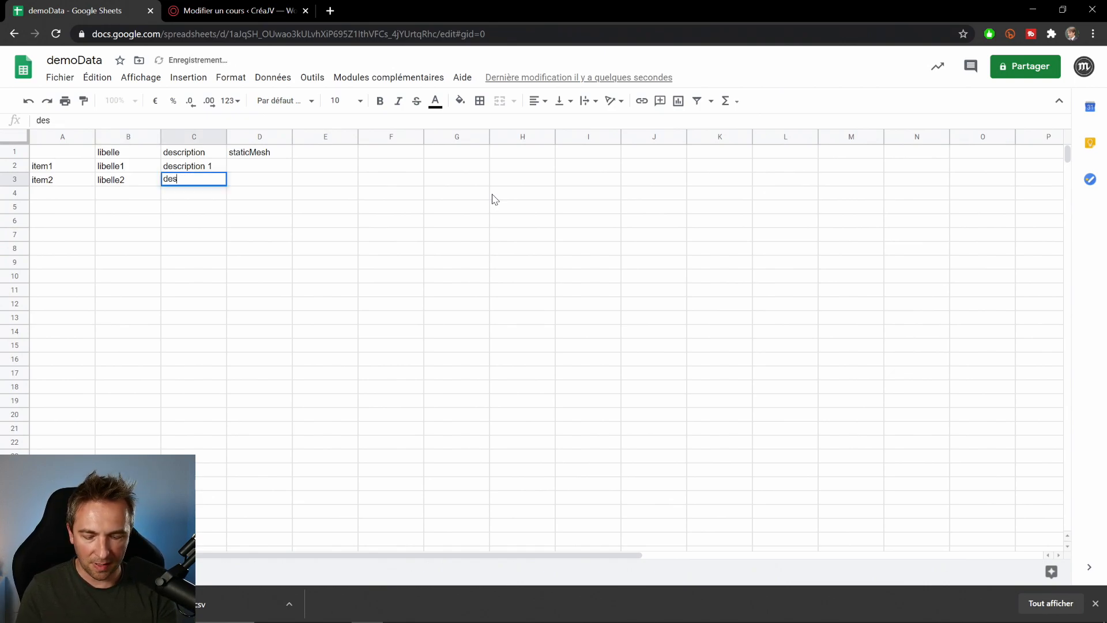
pyautogui.write('cription 2')
pyautogui.press('Return')
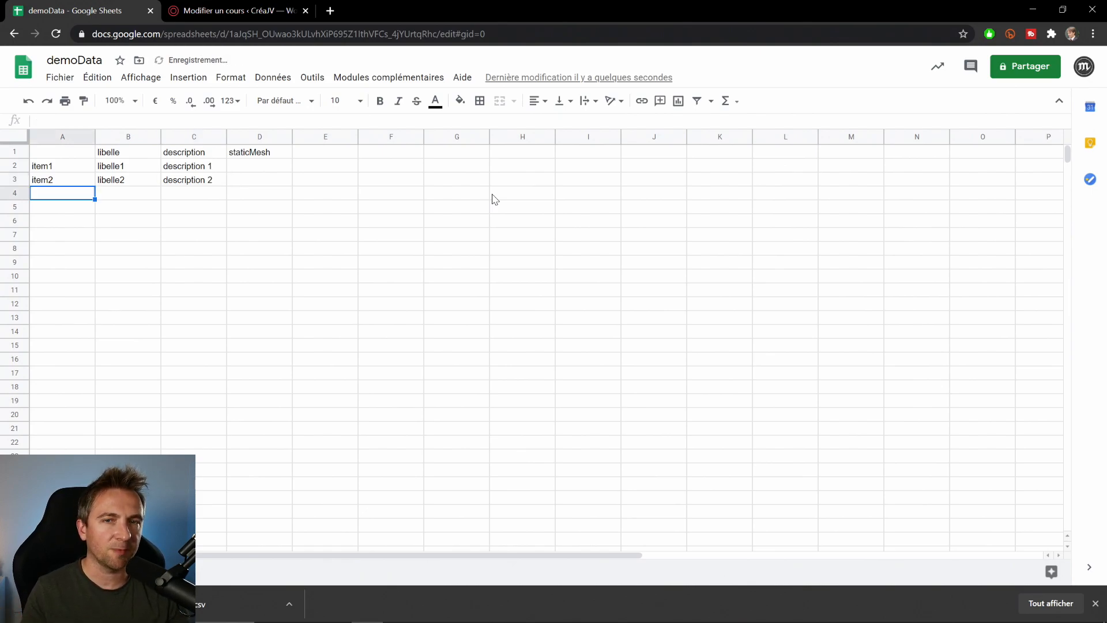
# Fill row 4 with item3, libelle 3 and description 3, leaving its staticMesh cell empty
pyautogui.write('item3')
pyautogui.press('Tab')
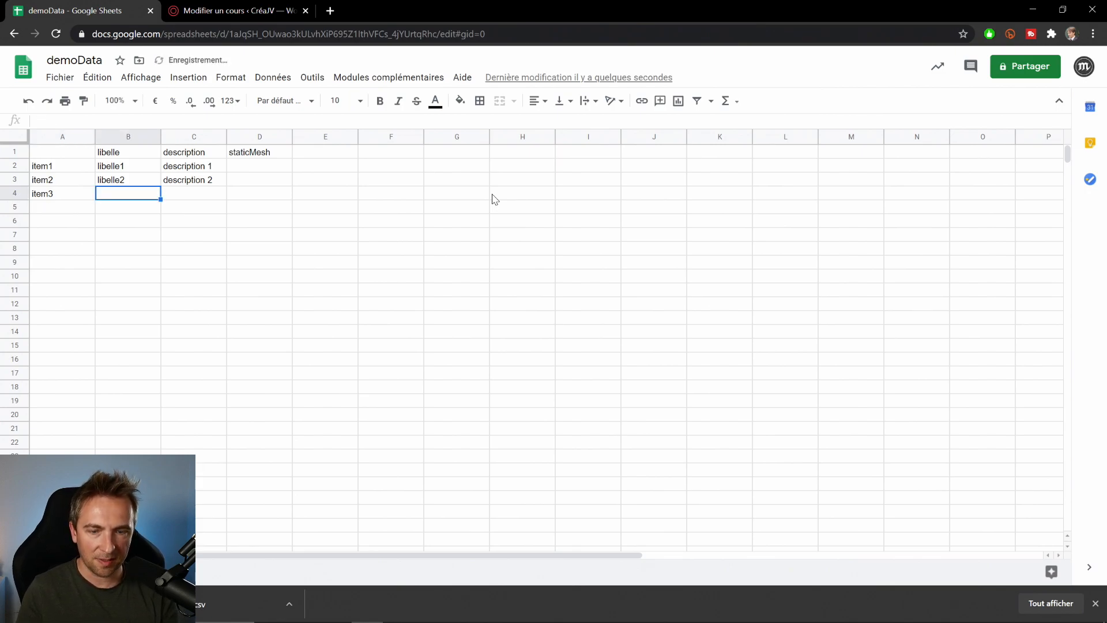
pyautogui.write('libelle ')
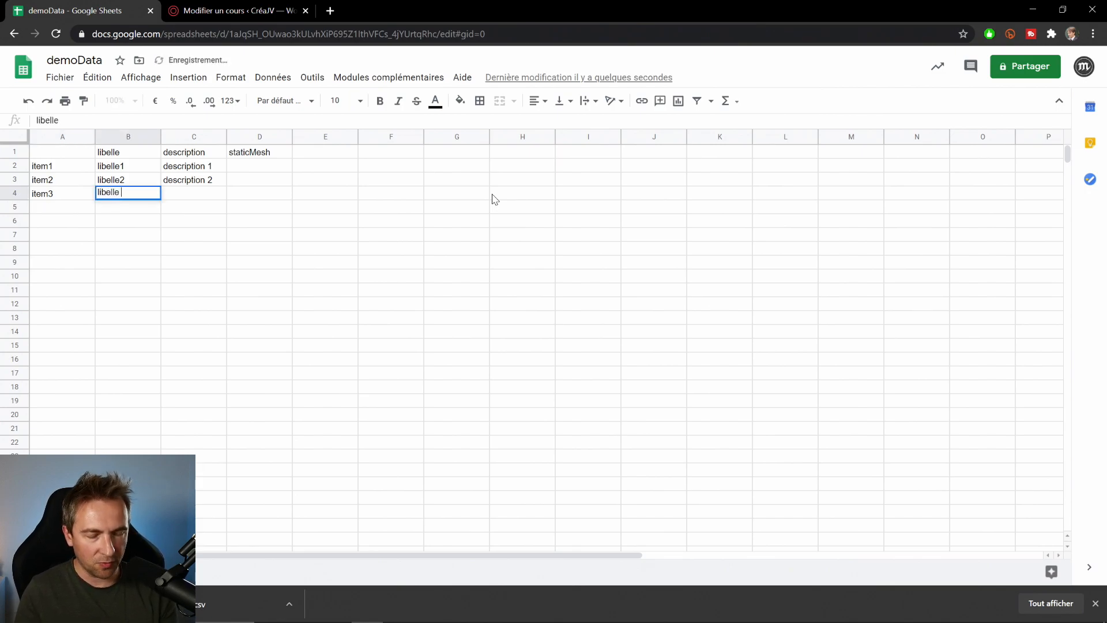
pyautogui.write('3')
pyautogui.press('Tab')
pyautogui.write('description 3')
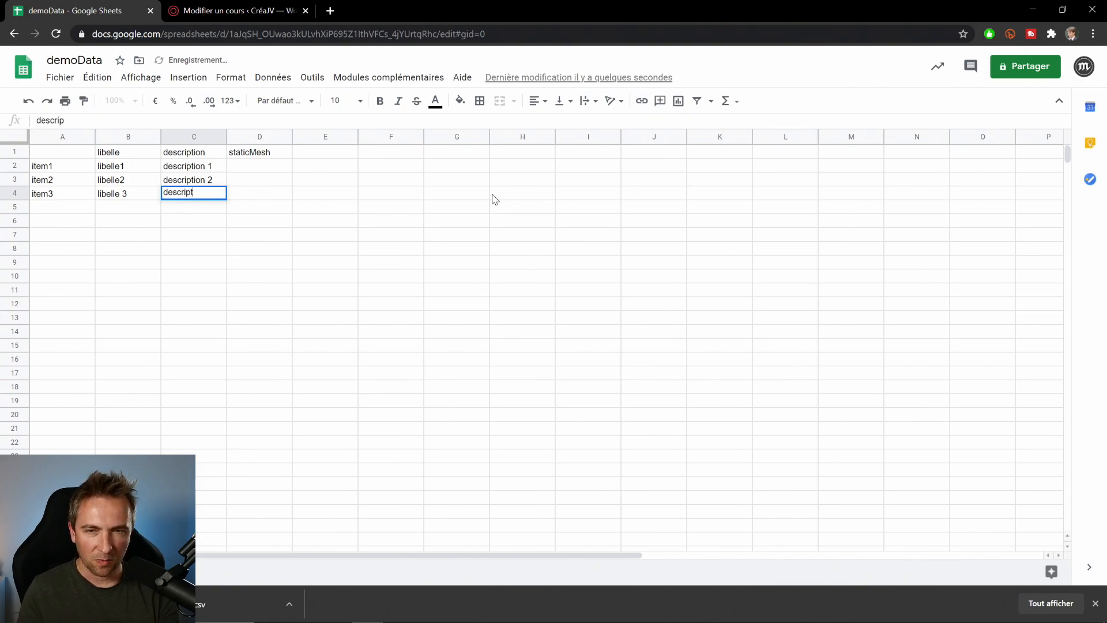
pyautogui.press('Return')
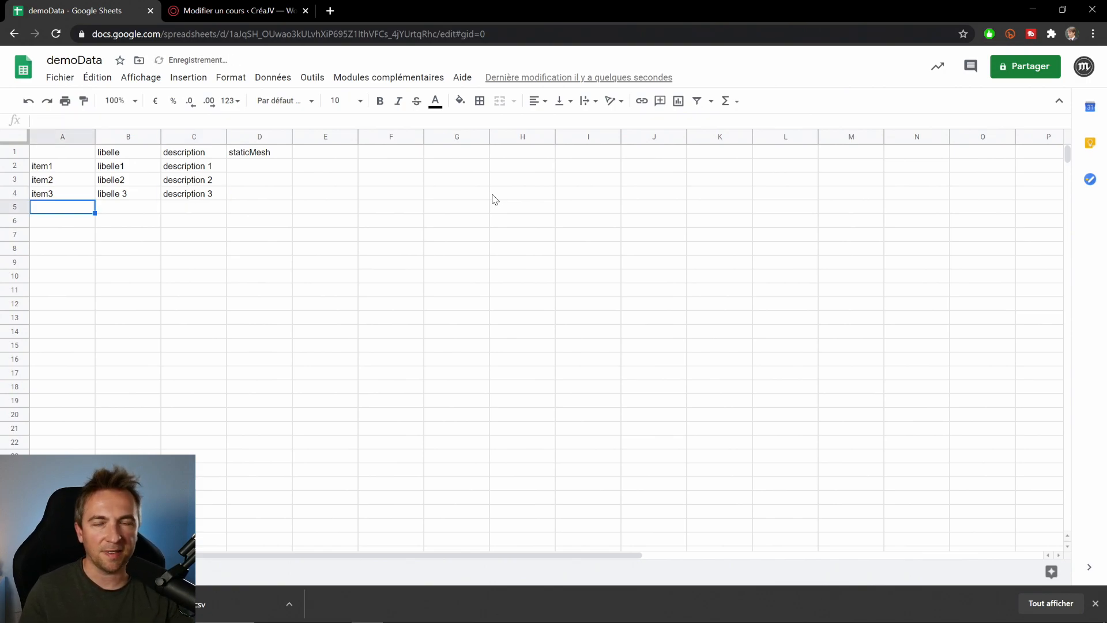
pyautogui.click(494, 198)
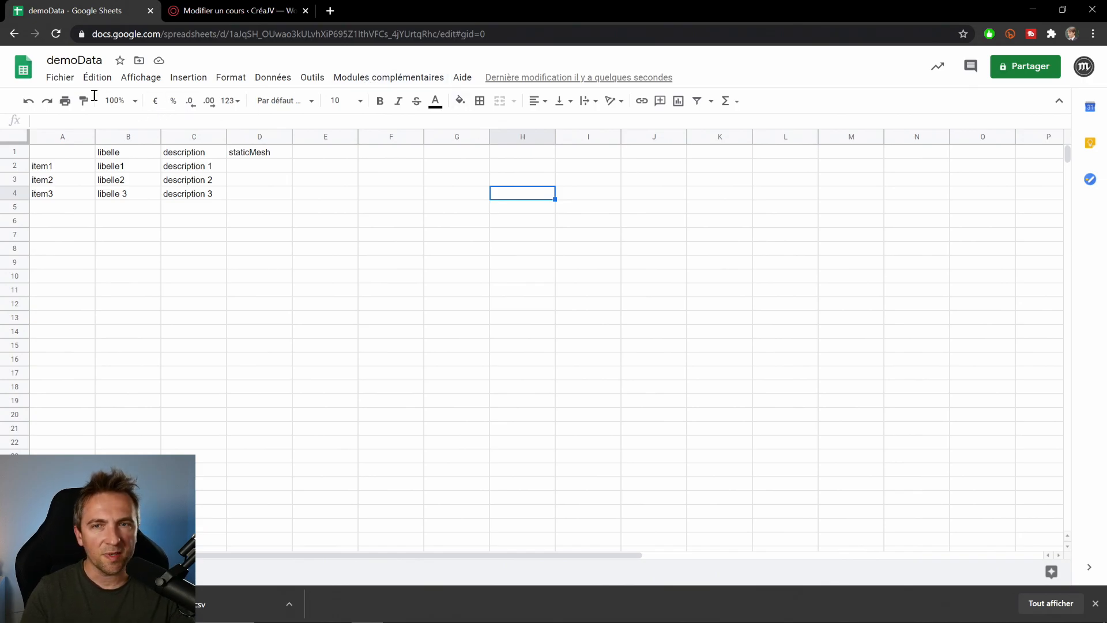
# Download the active sheet in comma-separated values format to the Bureau folder as yo.csv
pyautogui.click(65, 80)
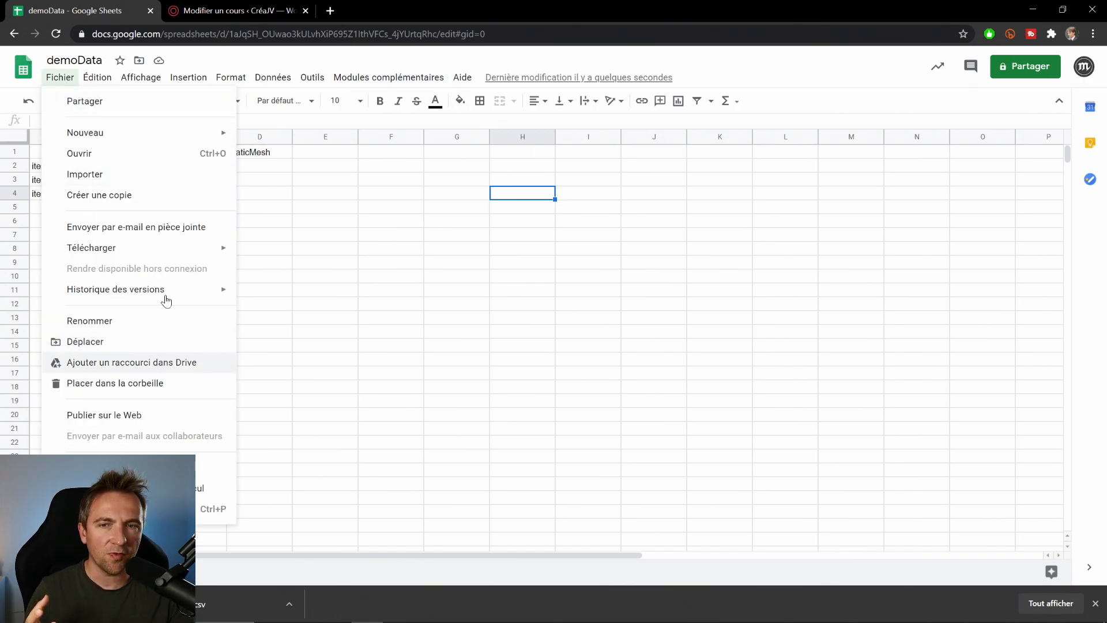
pyautogui.moveTo(168, 251)
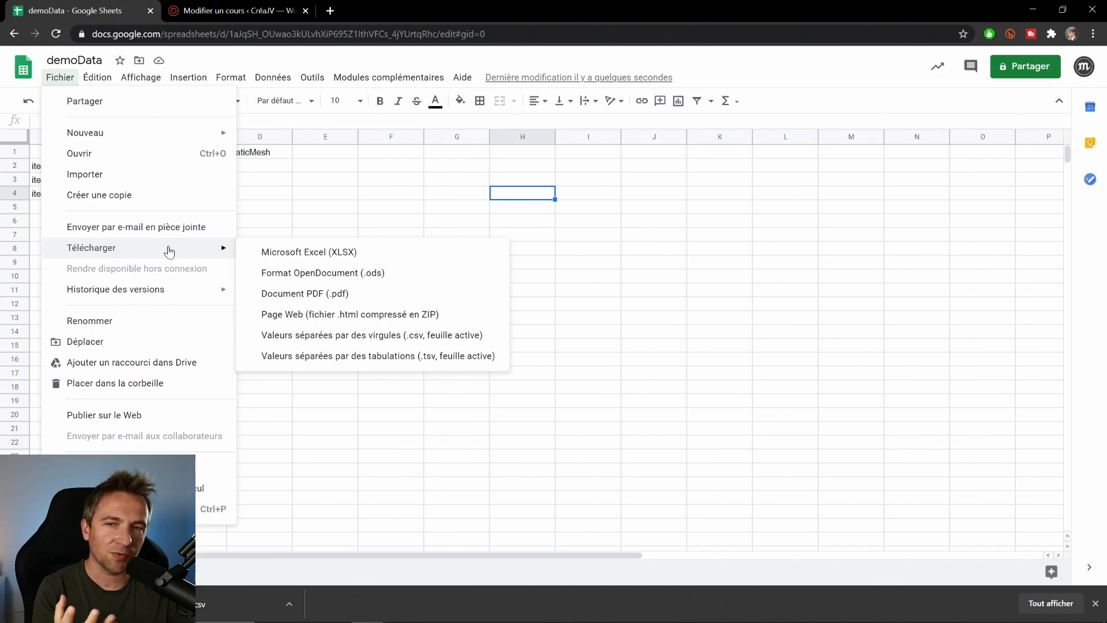
pyautogui.click(396, 336)
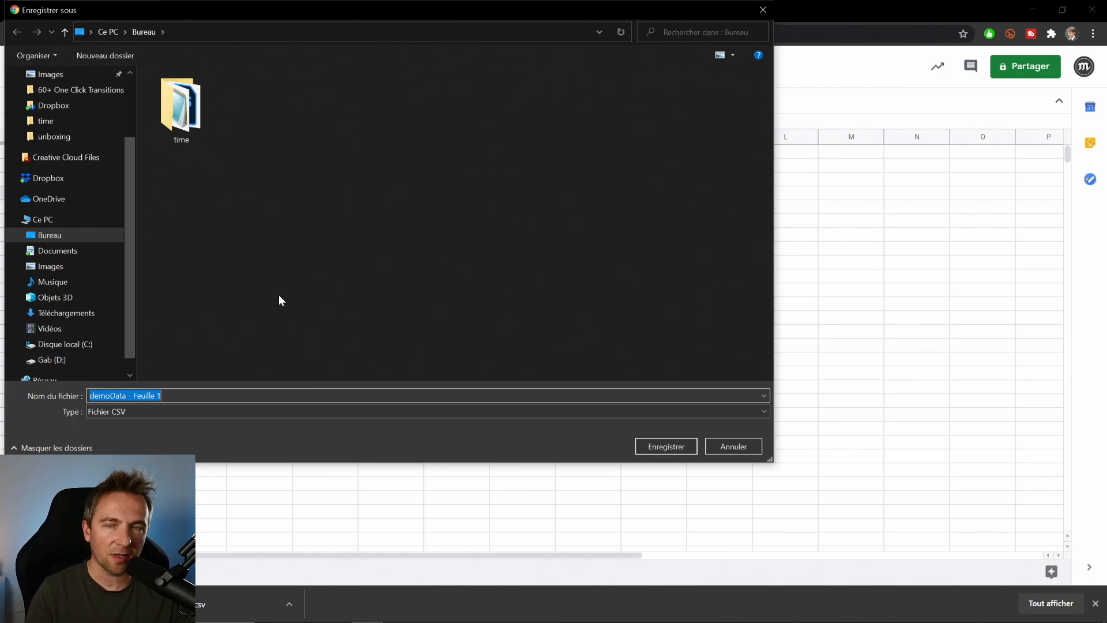
pyautogui.write('demo')
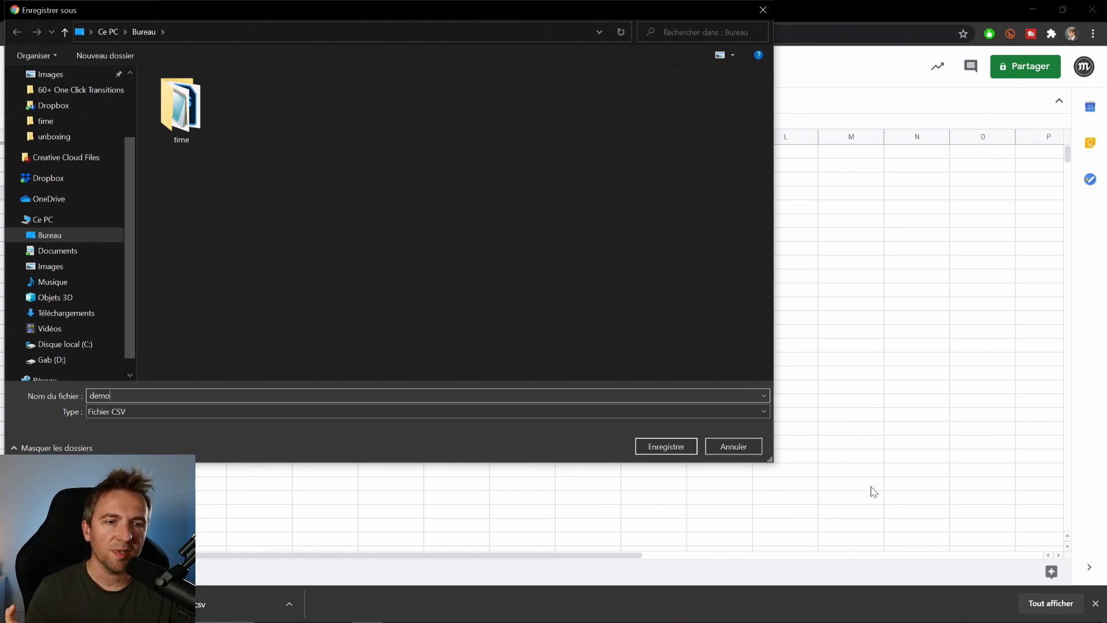
pyautogui.click(672, 442)
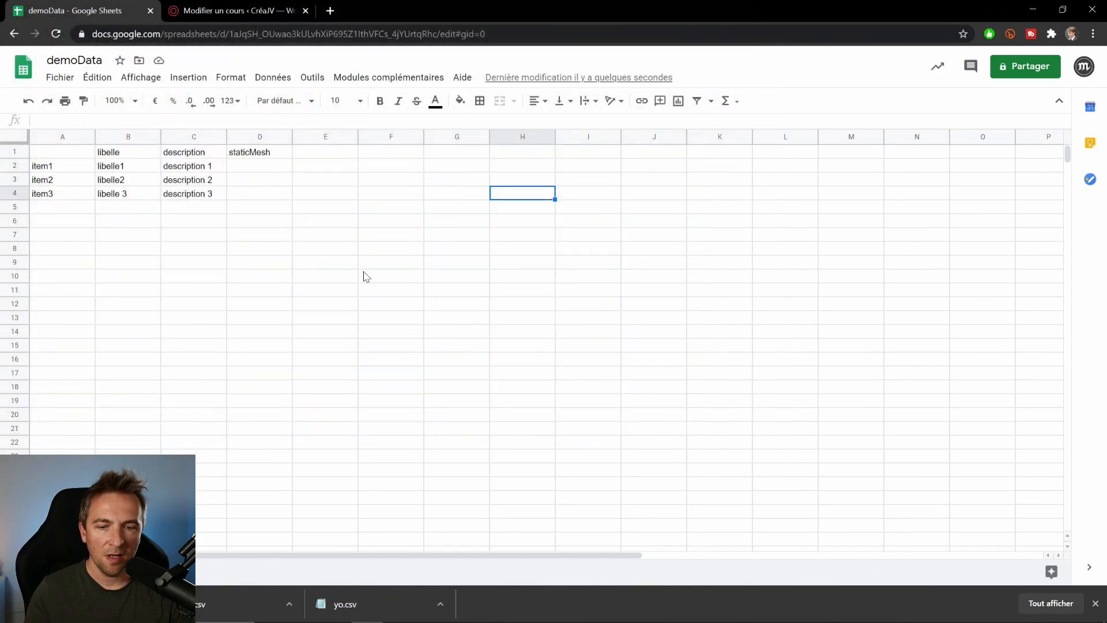
# Switch to Unreal Editor and close the D_demo data table
pyautogui.hotkey('alt', 'Tab')
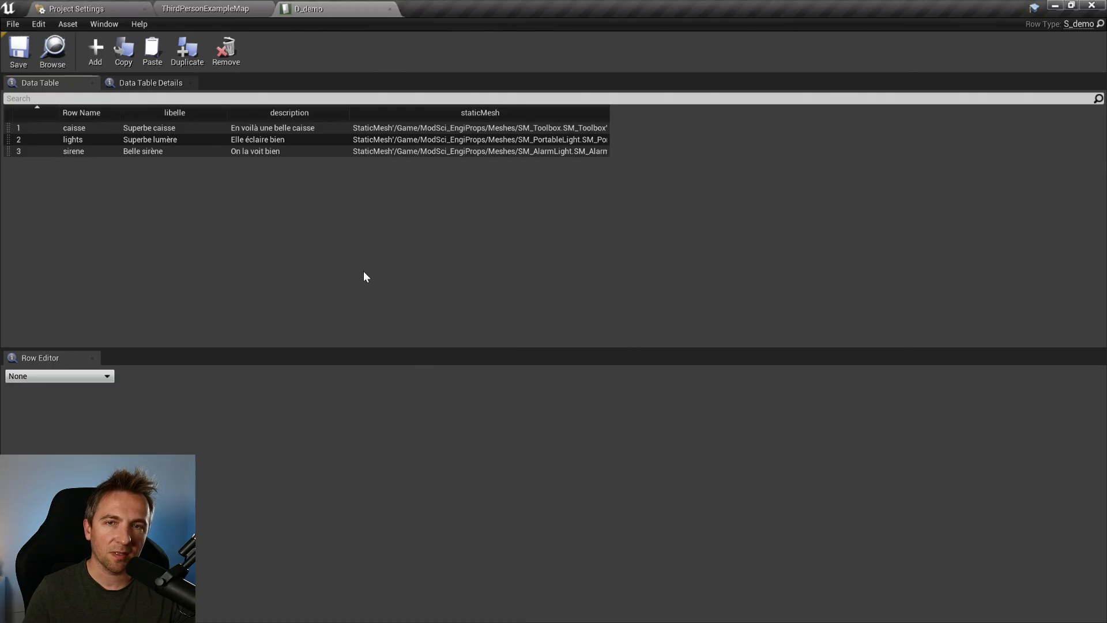
pyautogui.click(390, 8)
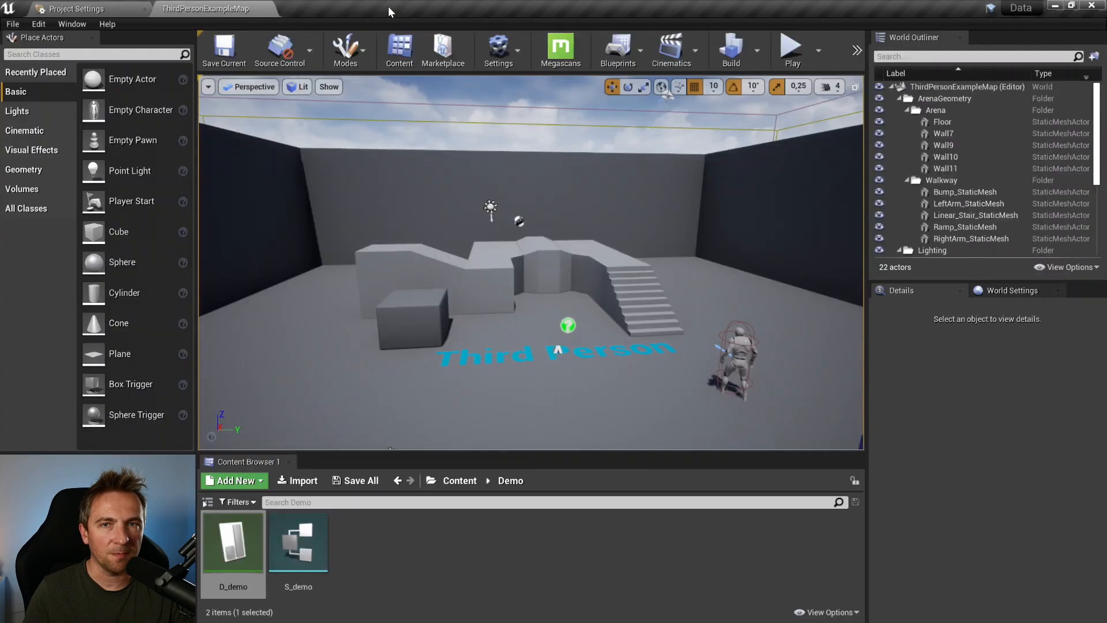
# Enlarge the Content Browser area by raising its border with the viewport, leaving no asset selected
pyautogui.click(430, 558)
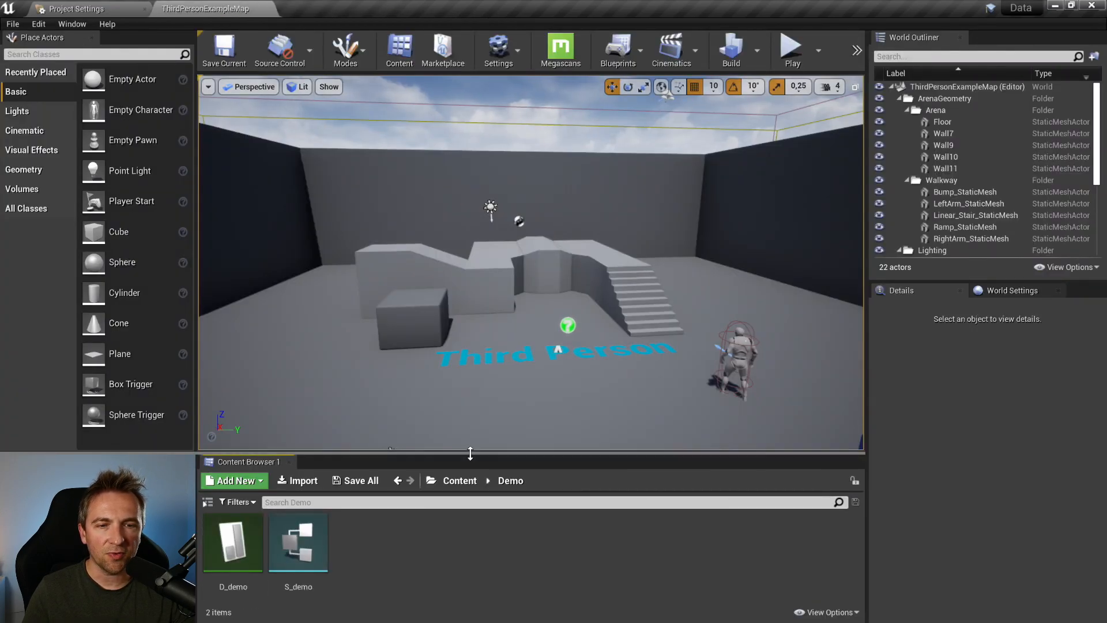
pyautogui.moveTo(468, 453); pyautogui.dragTo(438, 399)
pyautogui.click(238, 496)
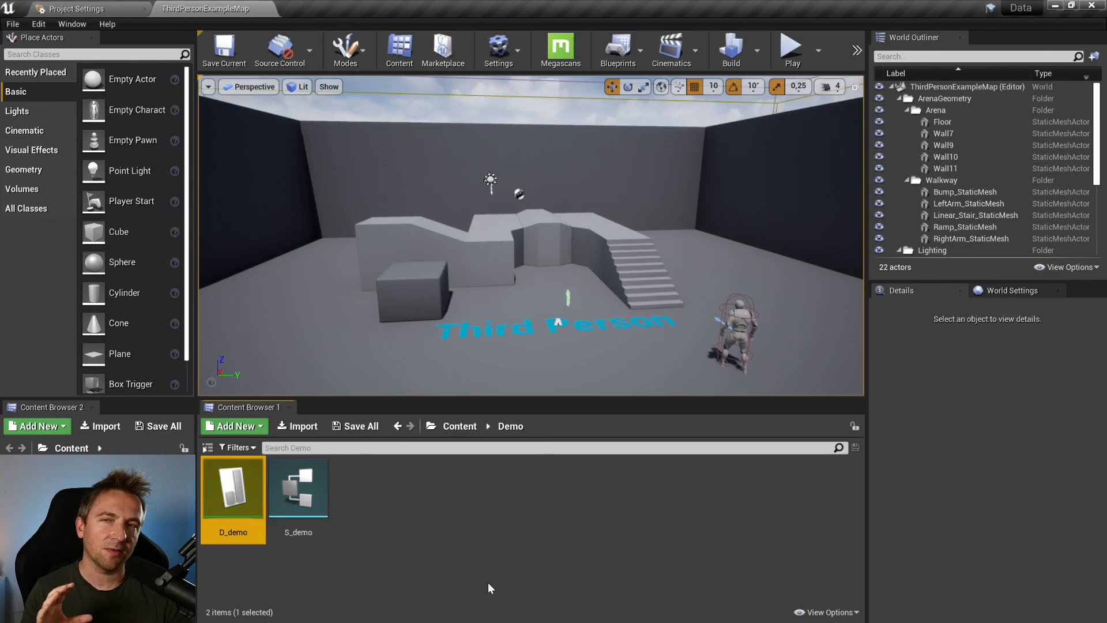
pyautogui.click(418, 528)
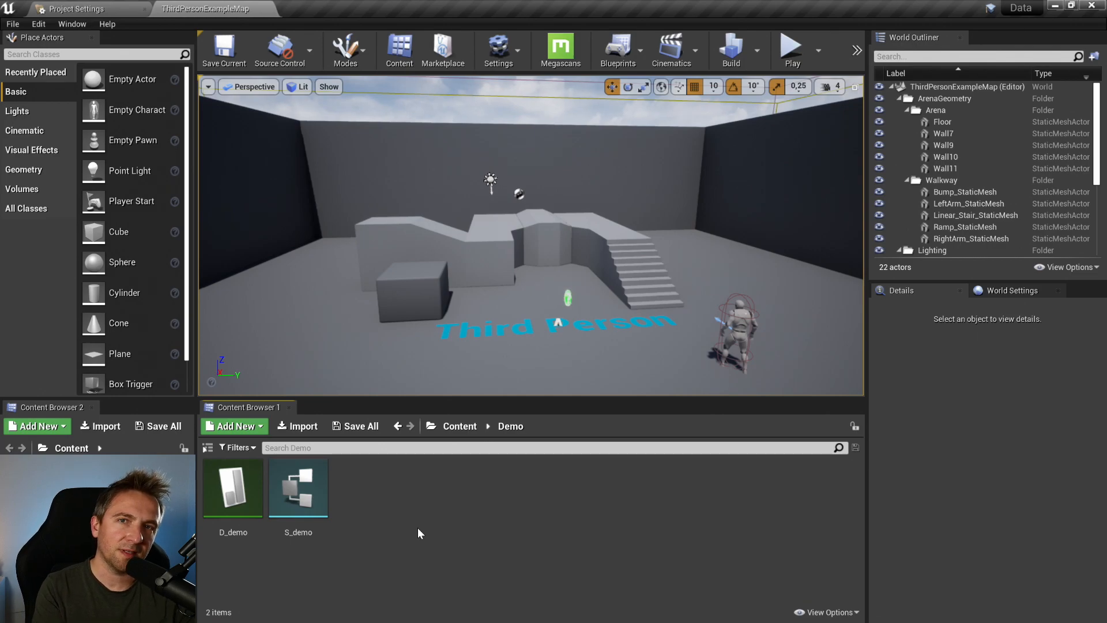
pyautogui.rightClick(468, 494)
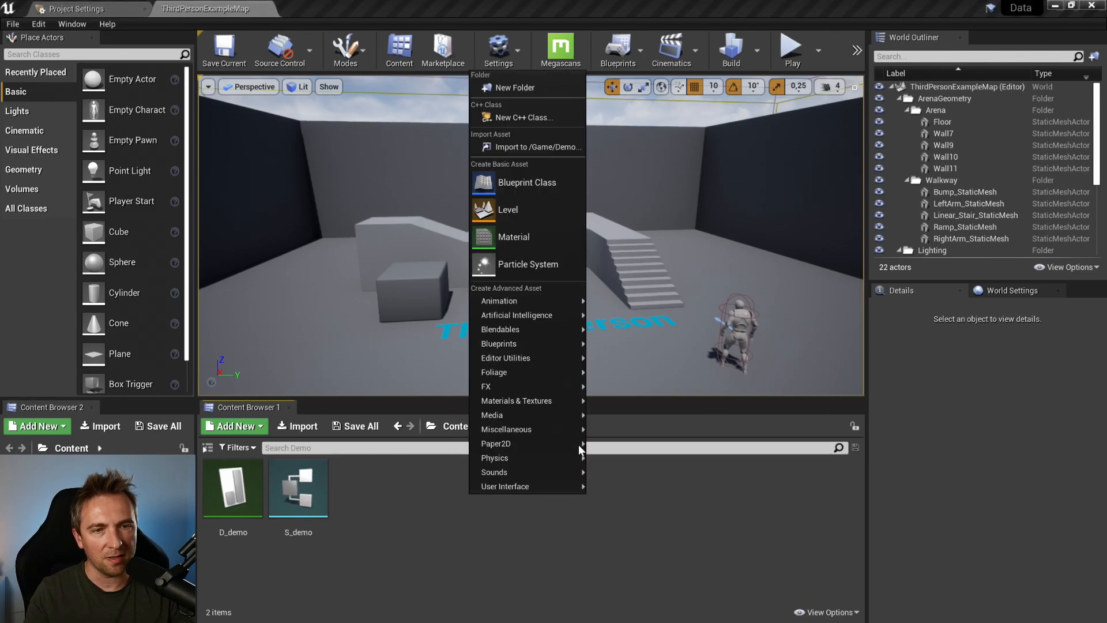
pyautogui.moveTo(532, 400)
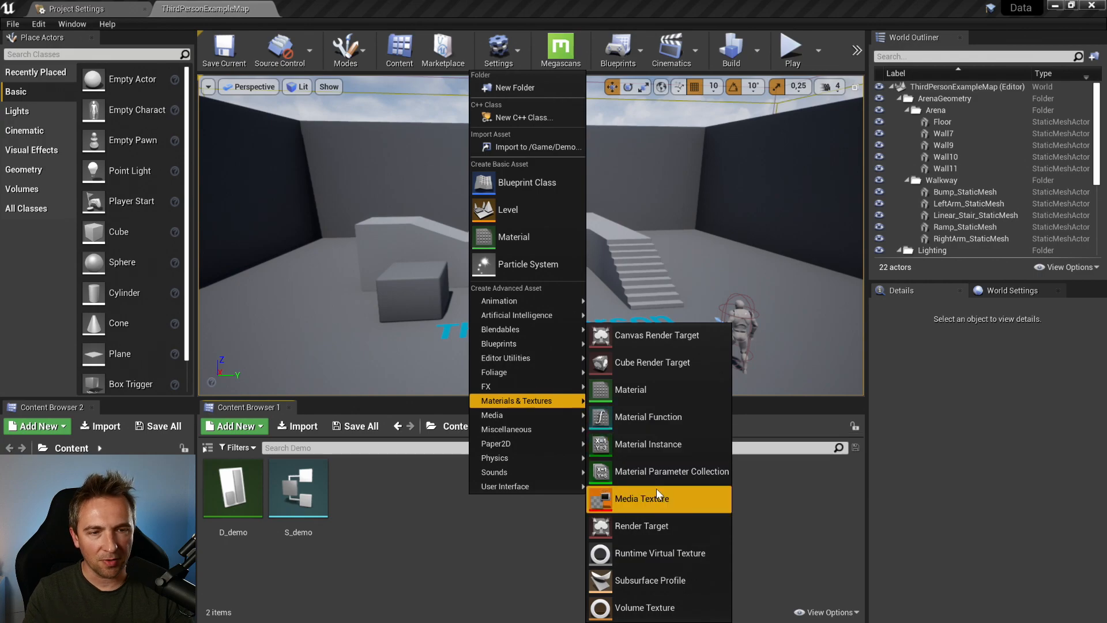
pyautogui.moveTo(544, 443)
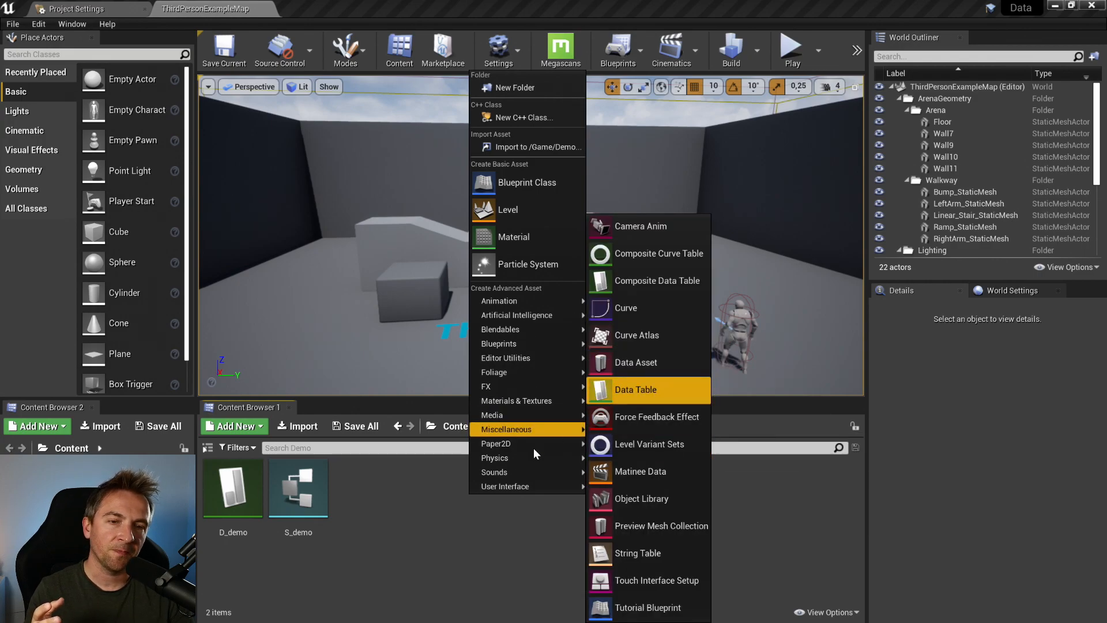
pyautogui.click(375, 520)
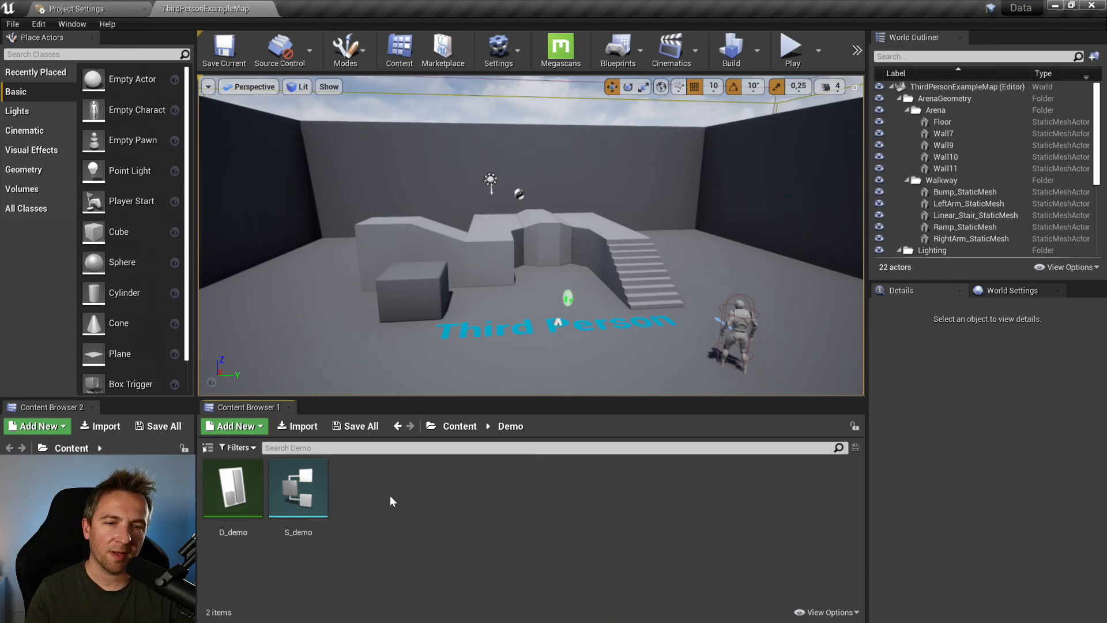
# Start importing the demo CSV file into the project's Demo folder
pyautogui.click(298, 425)
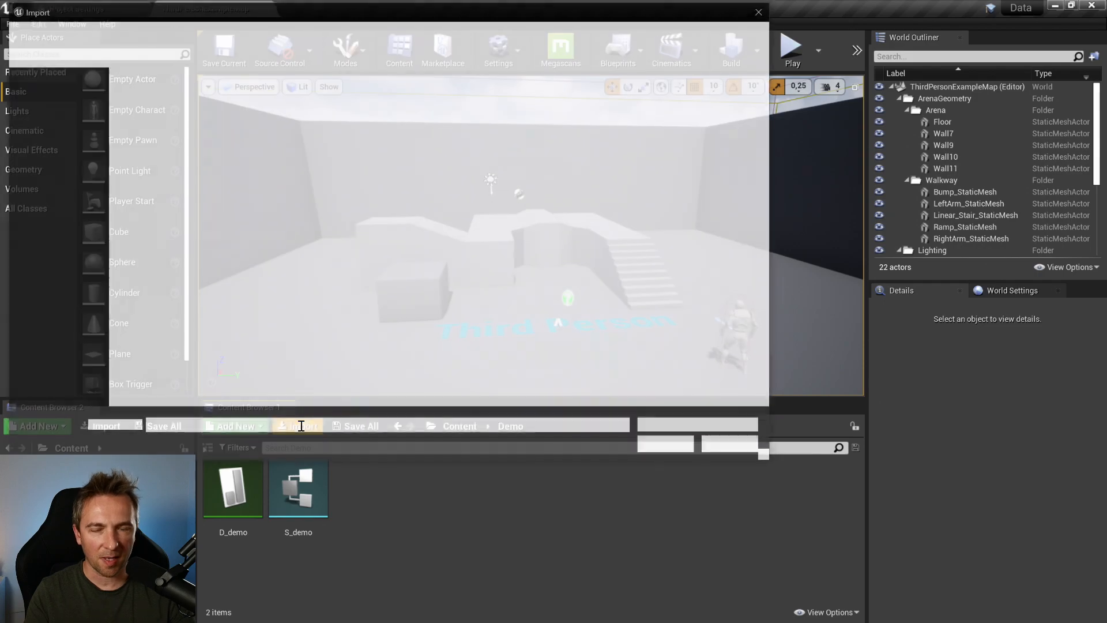
pyautogui.click(50, 99)
pyautogui.click(219, 115)
pyautogui.click(668, 448)
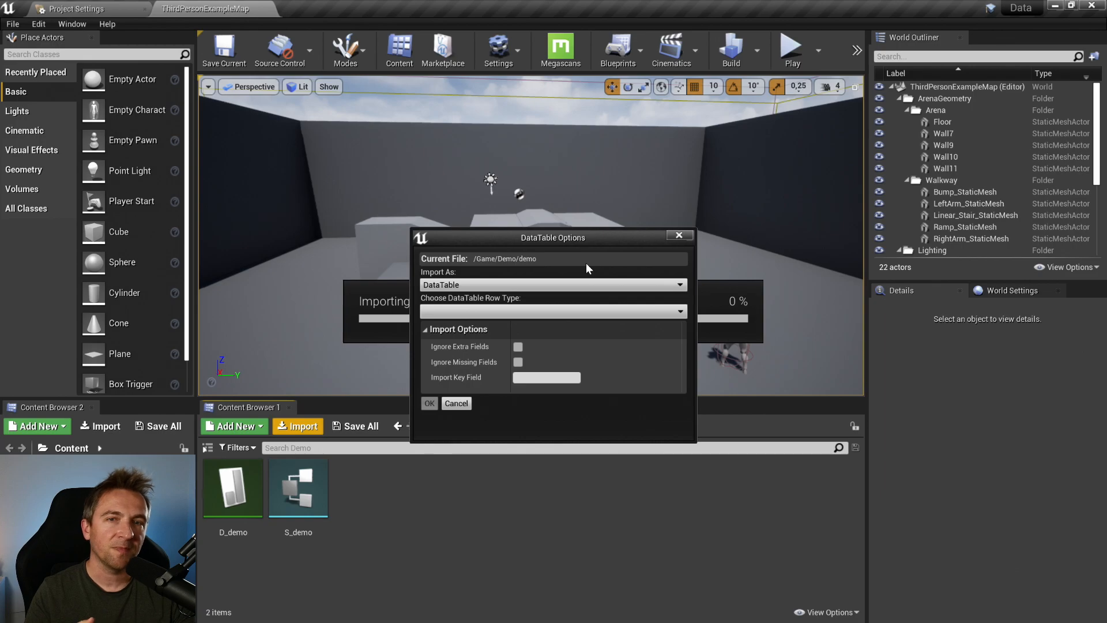
# Import the file as a DataTable with S_demo as its row type
pyautogui.click(474, 286)
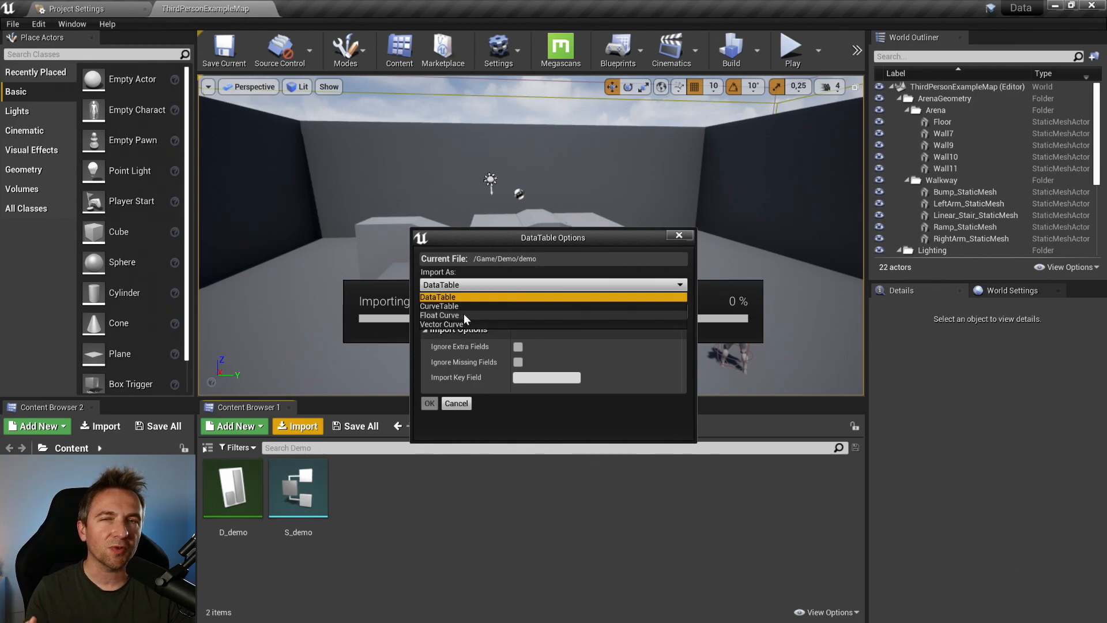
pyautogui.click(461, 286)
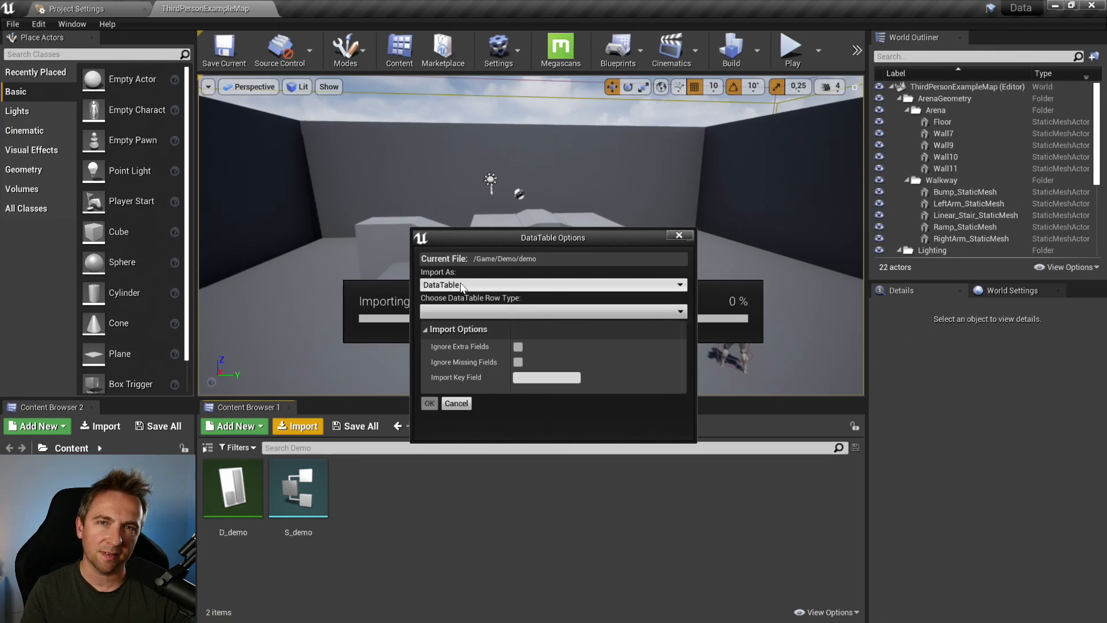
pyautogui.click(469, 313)
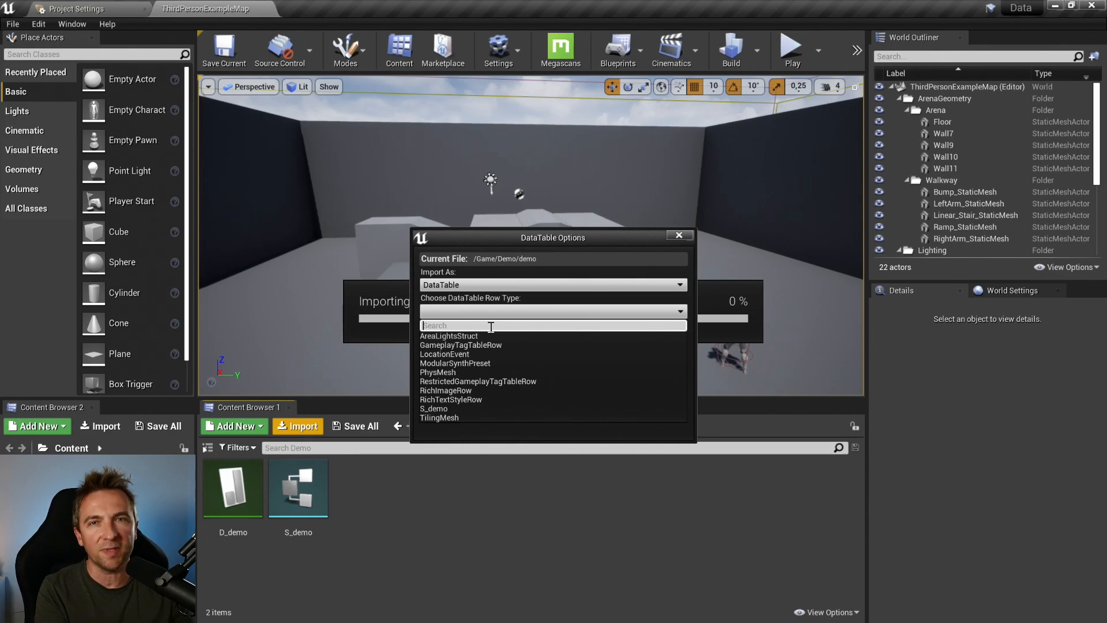
pyautogui.click(452, 410)
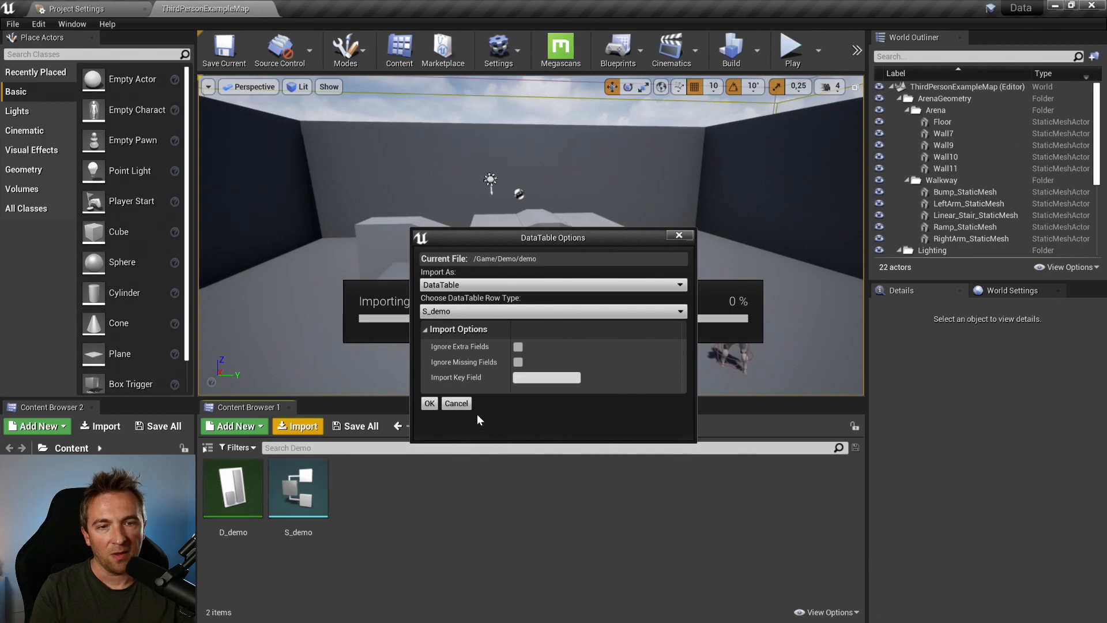
pyautogui.click(429, 403)
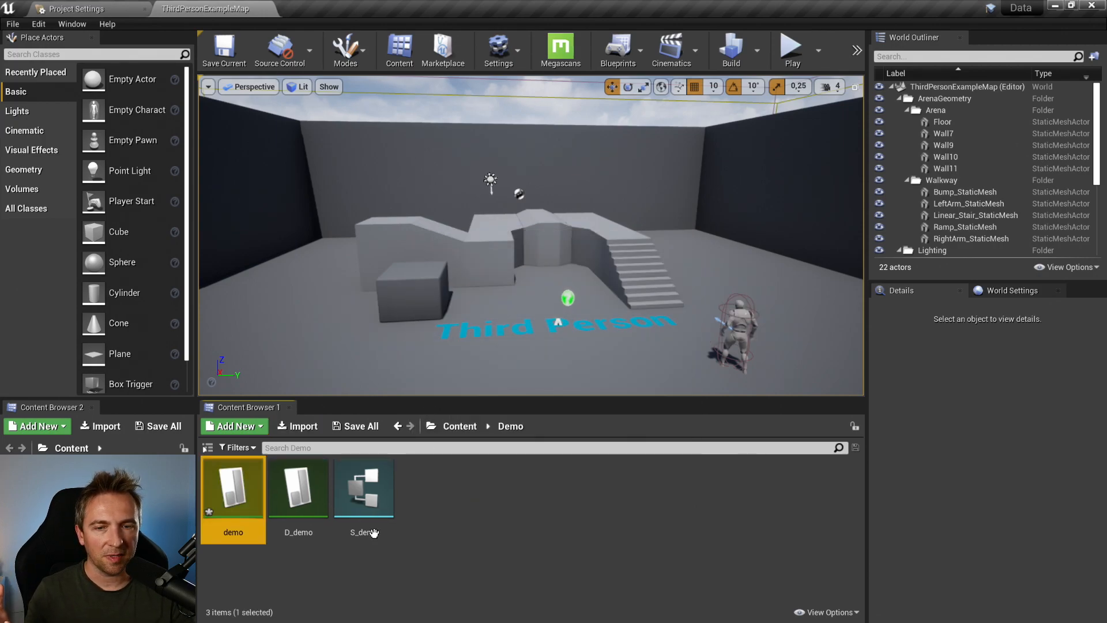
# Open the imported demo data table, dock it in the main editor window and widen its columns up to description
pyautogui.doubleClick(246, 513)
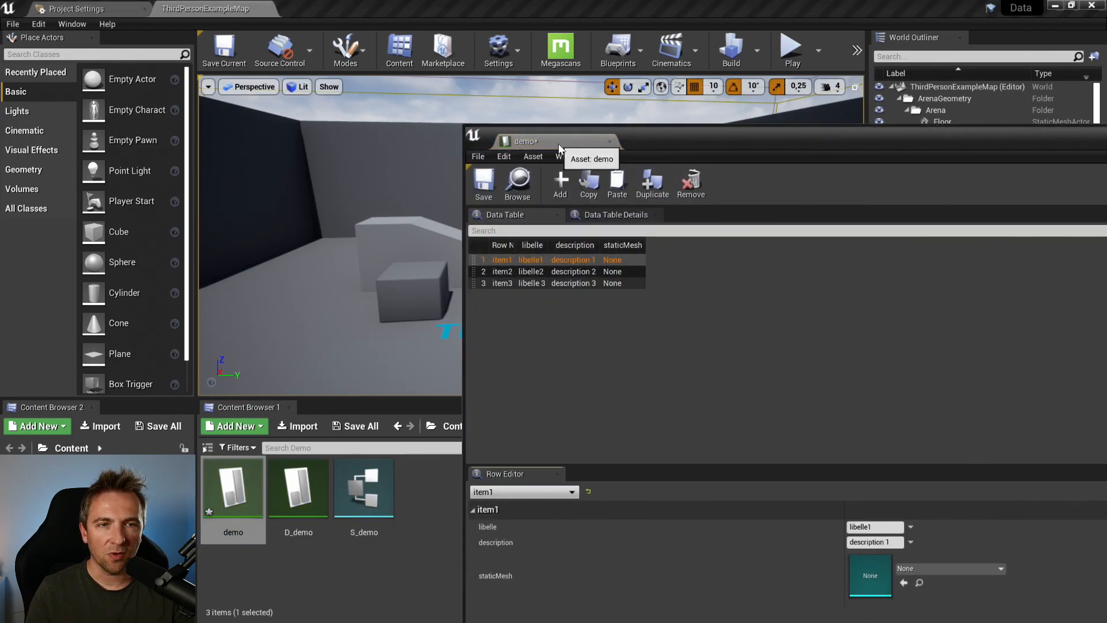
pyautogui.moveTo(558, 144); pyautogui.dragTo(406, 5)
pyautogui.moveTo(50, 110); pyautogui.dragTo(136, 113)
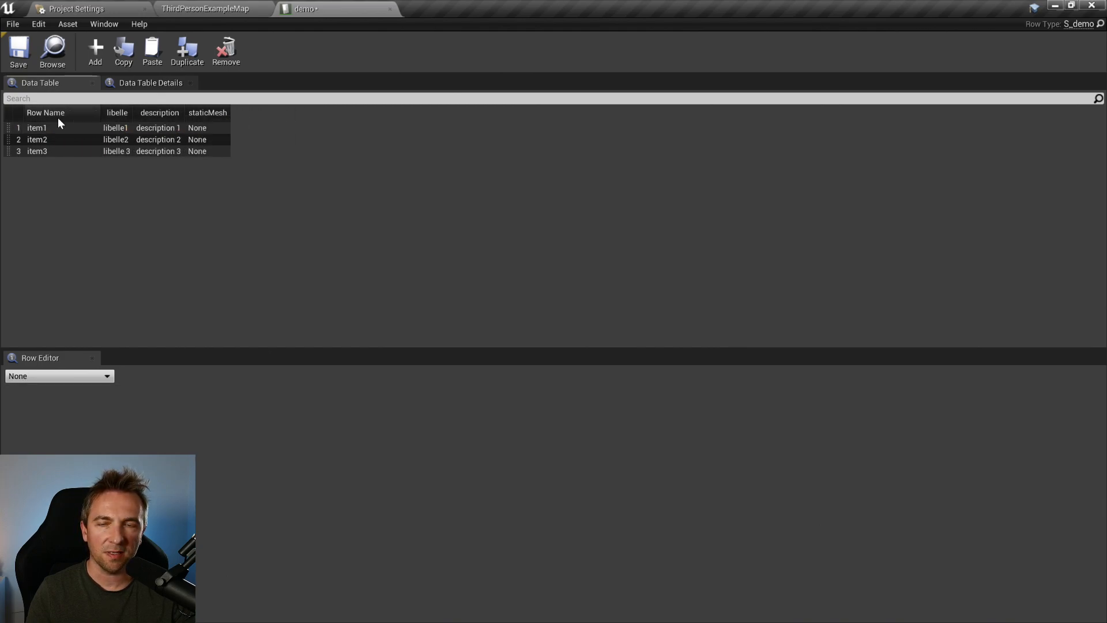
pyautogui.moveTo(28, 116); pyautogui.dragTo(72, 115)
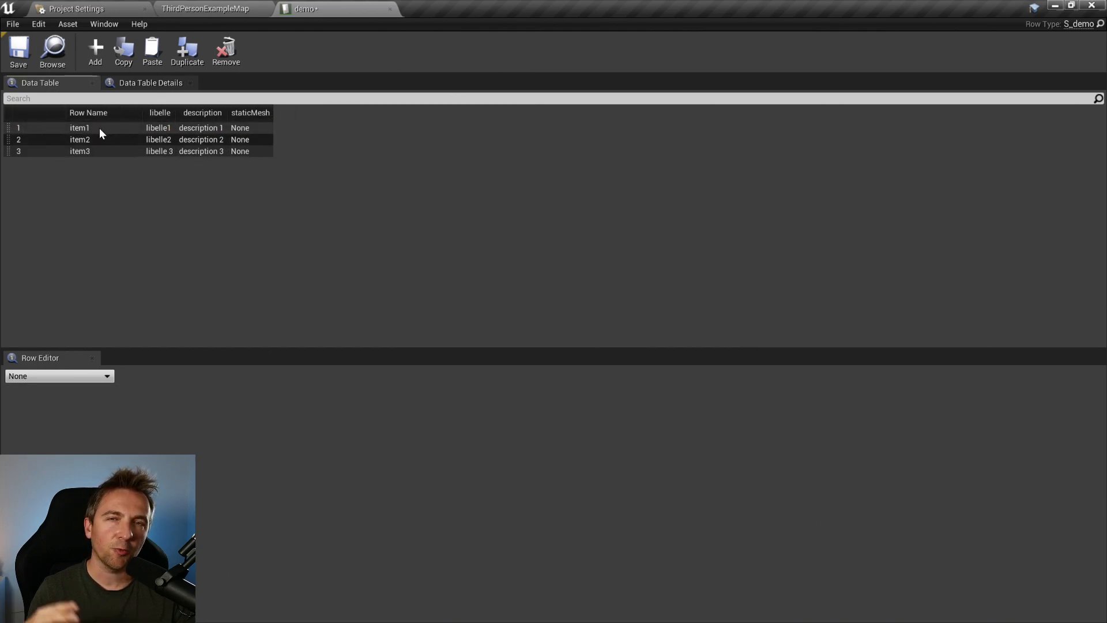
pyautogui.moveTo(175, 112); pyautogui.dragTo(348, 113)
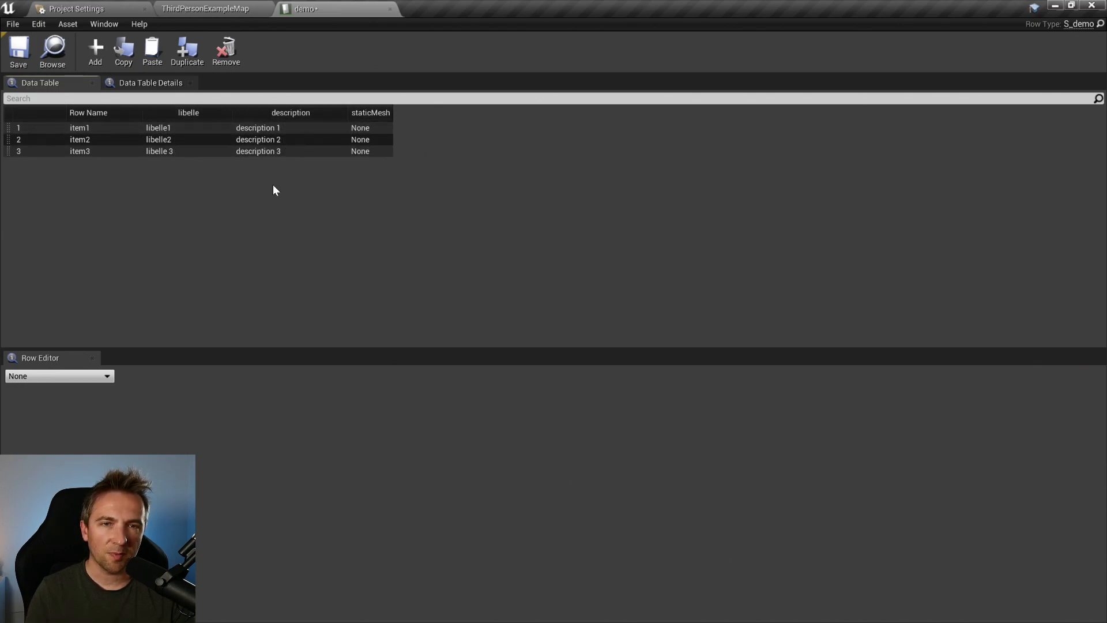
# Assign the ArcadeEditorSphere static mesh to the staticMesh field of the item1 row
pyautogui.click(361, 128)
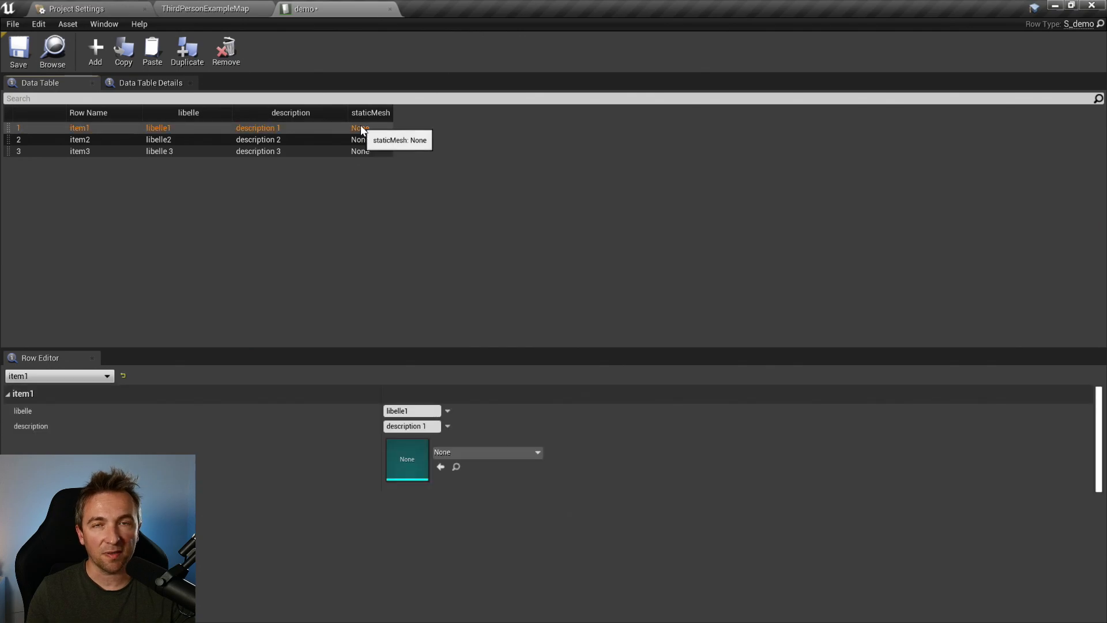
pyautogui.click(181, 150)
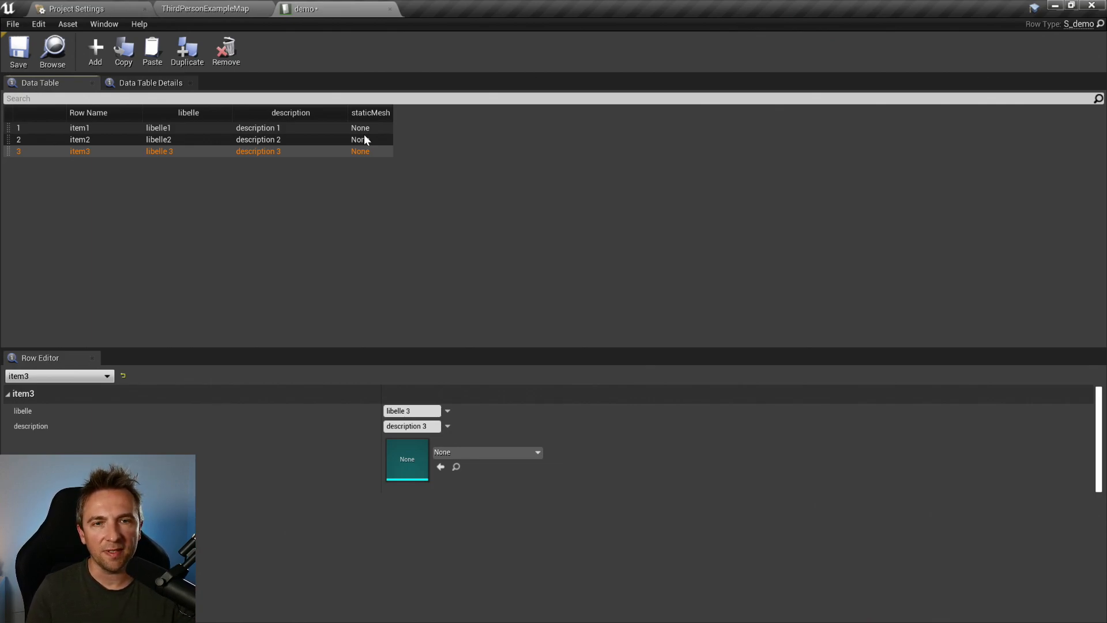
pyautogui.click(351, 128)
pyautogui.click(507, 453)
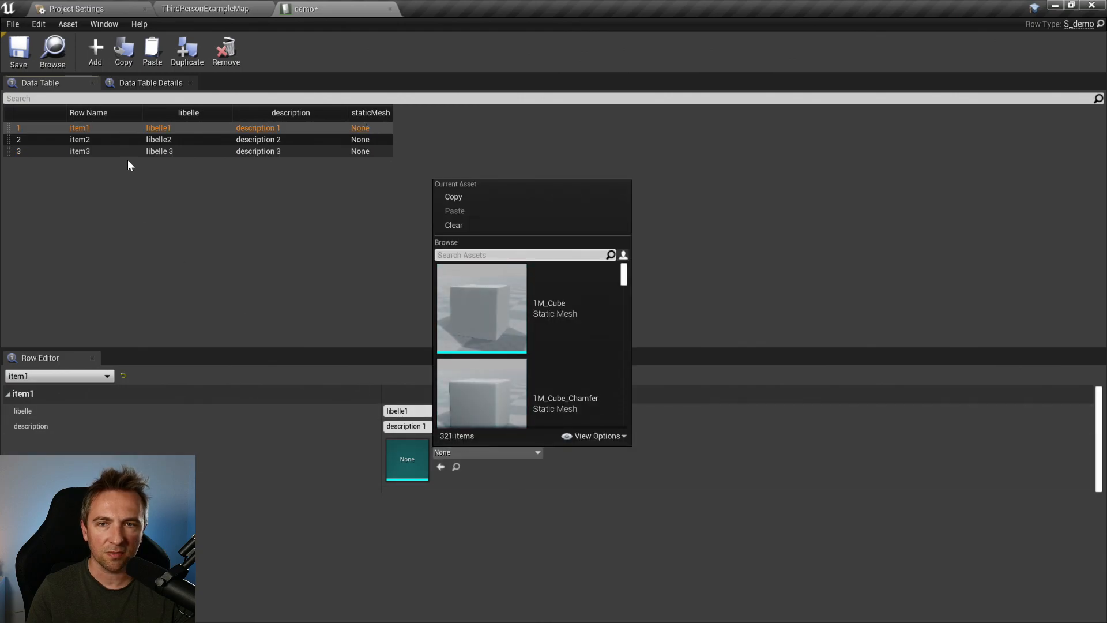
pyautogui.click(291, 282)
pyautogui.click(306, 128)
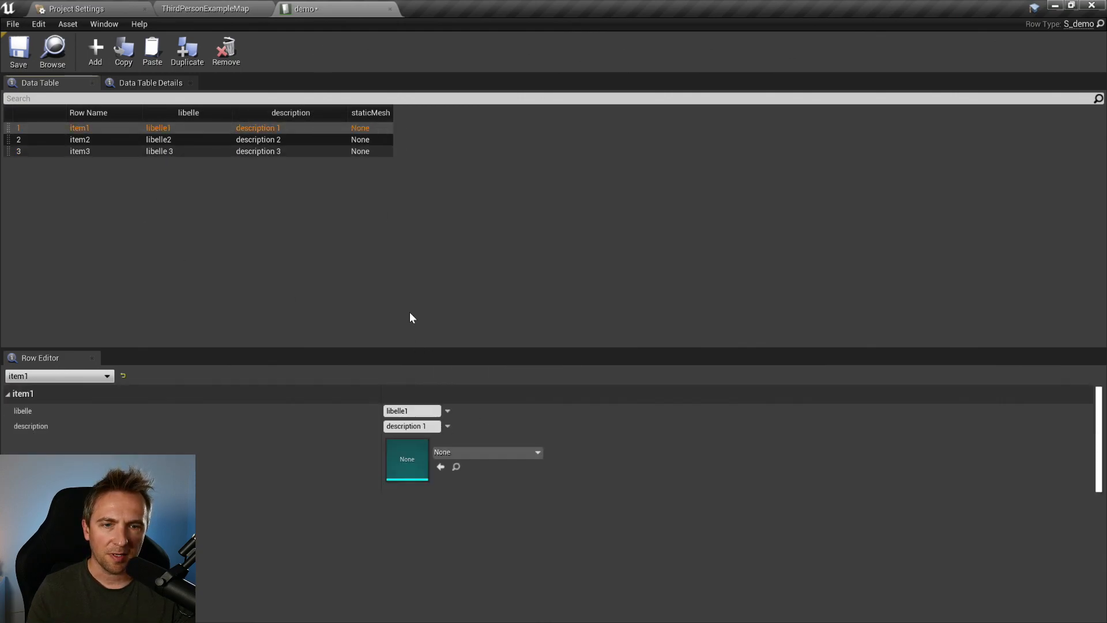
pyautogui.click(494, 453)
pyautogui.scroll(-1, 513, 308)
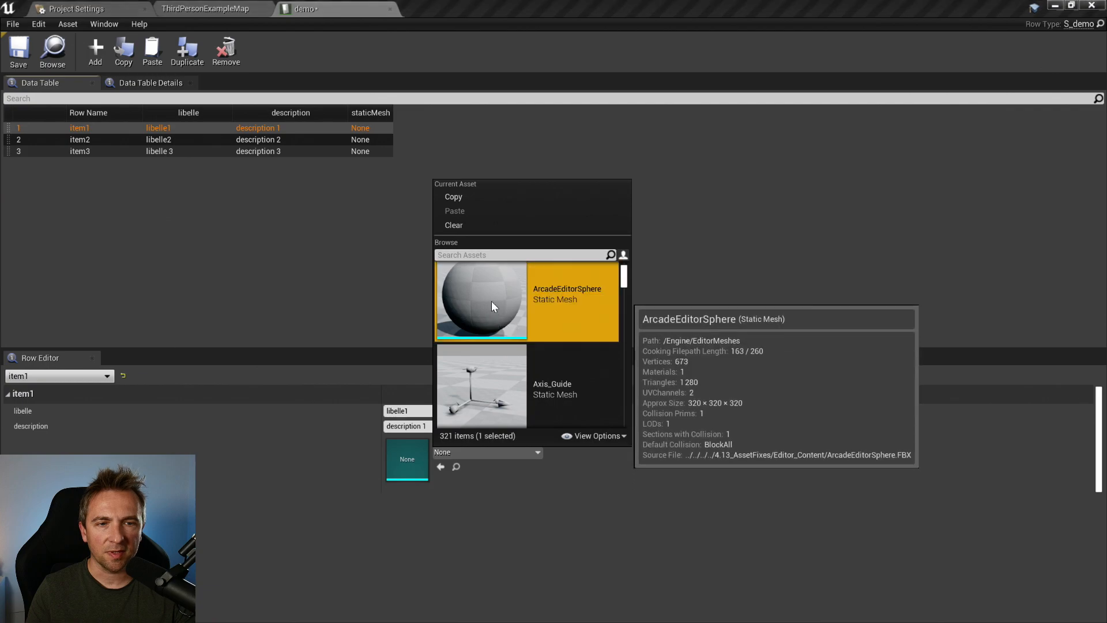
pyautogui.click(491, 301)
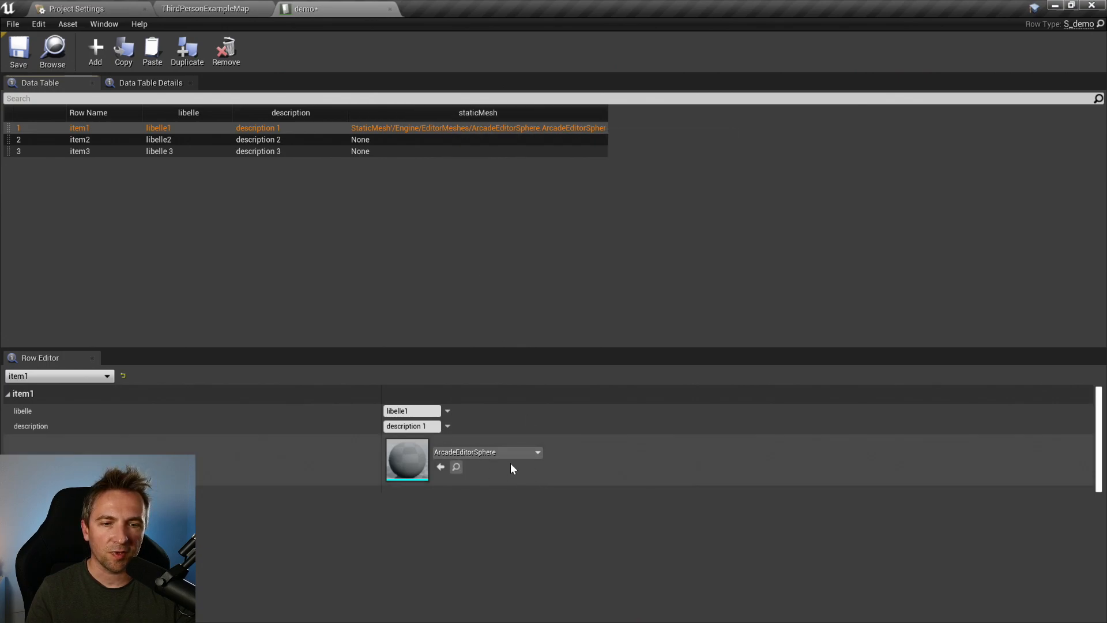
# Clear the staticMesh field of the item1 row and save the demo data table
pyautogui.click(539, 455)
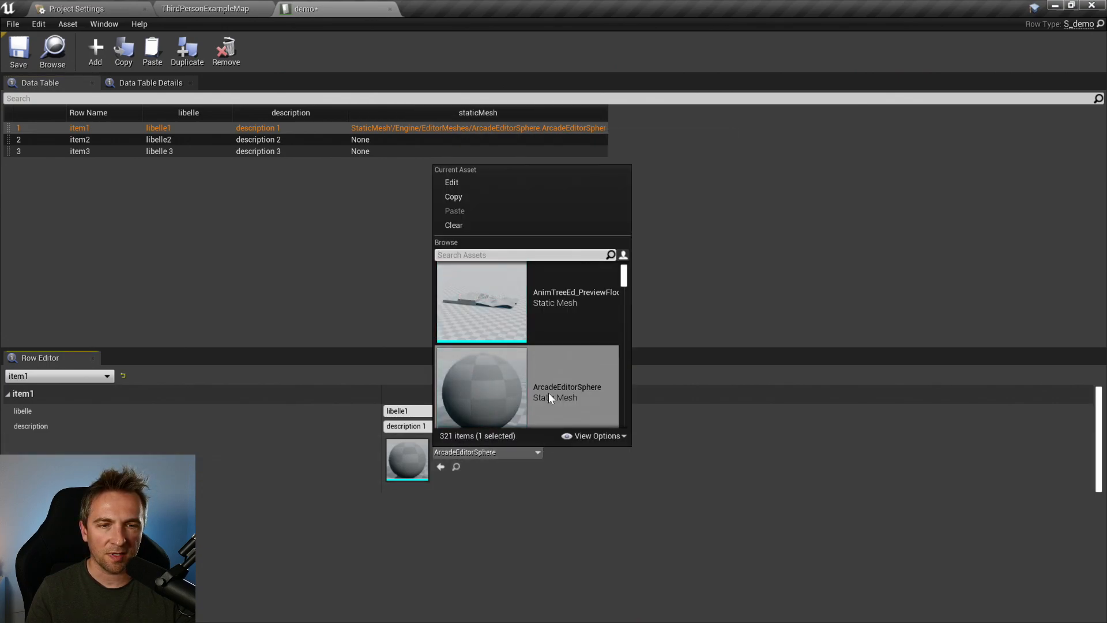
pyautogui.click(455, 225)
pyautogui.click(19, 51)
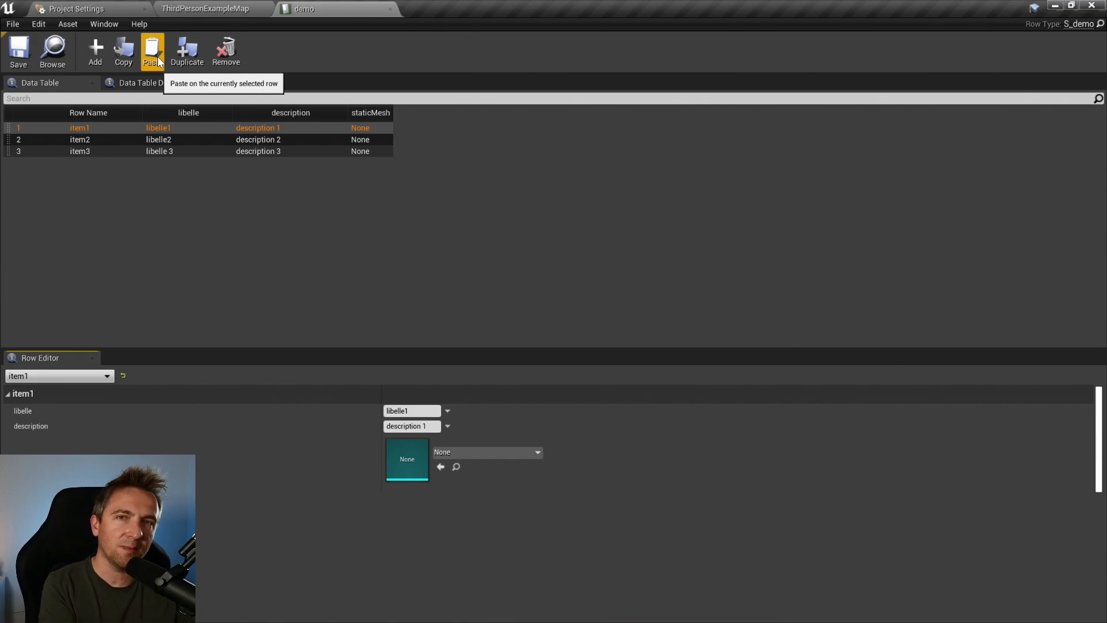
# Switch to the demoData spreadsheet in Google Sheets and fill row 5 with item4, libelle 4 and desc 4
pyautogui.hotkey('alt', 'Tab')
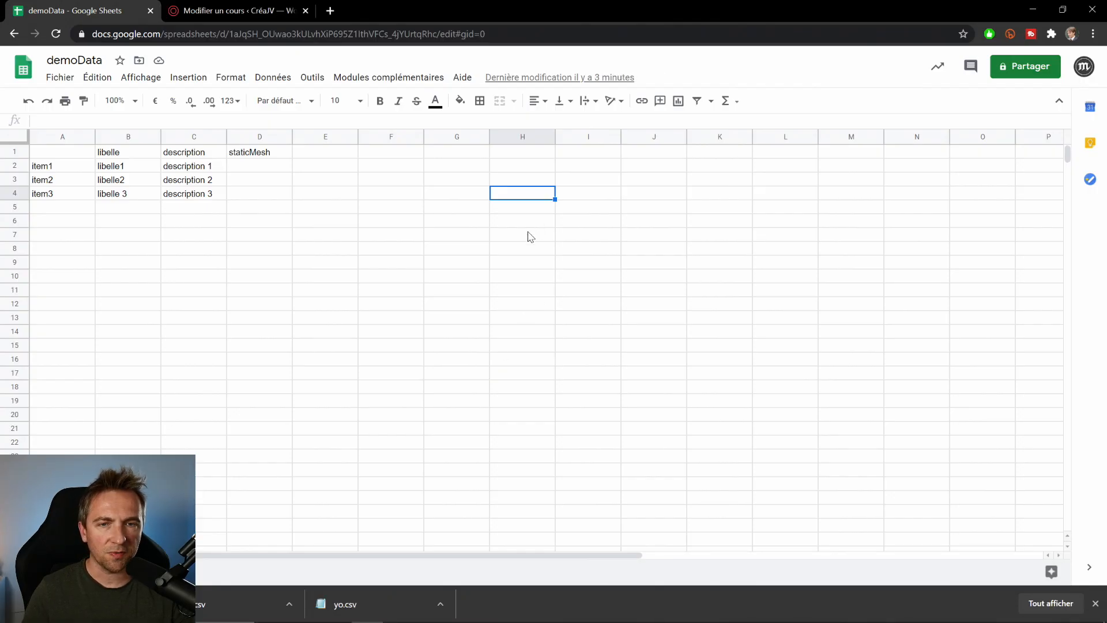
pyautogui.click(55, 207)
pyautogui.write('item4')
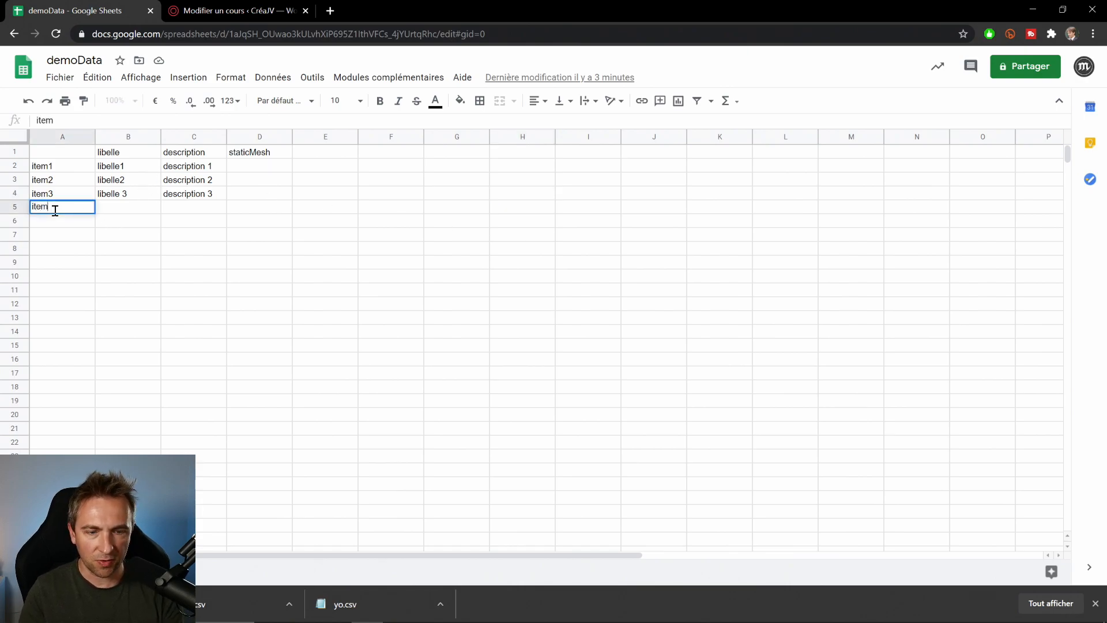
pyautogui.press('Tab')
pyautogui.write('libelle 4')
pyautogui.press('Tab')
pyautogui.write('desc')
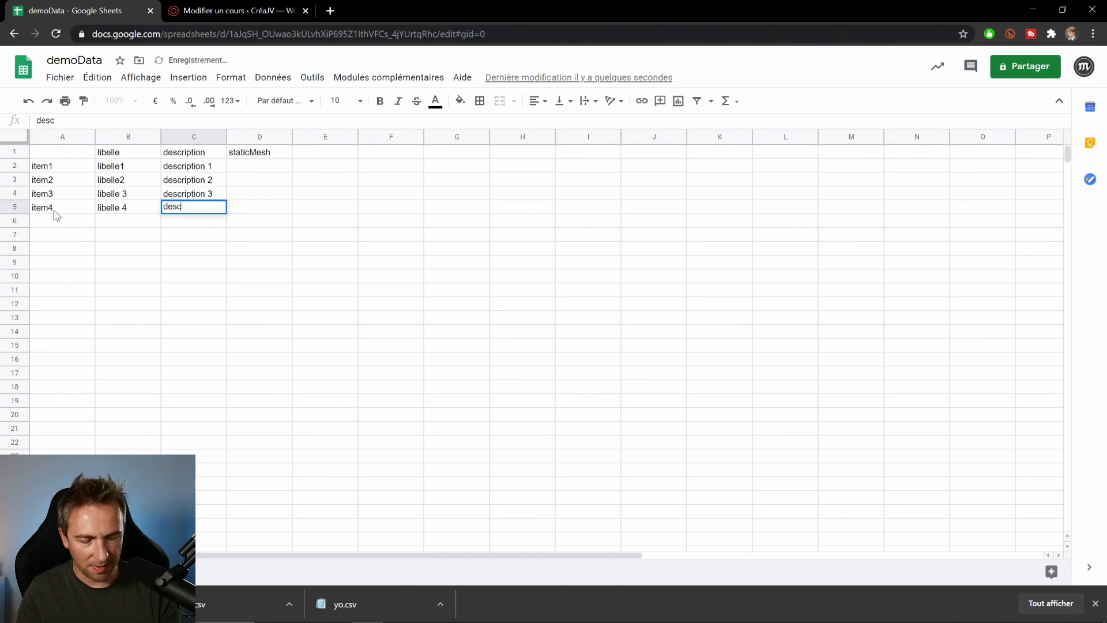
pyautogui.write(' 4')
pyautogui.press('Return')
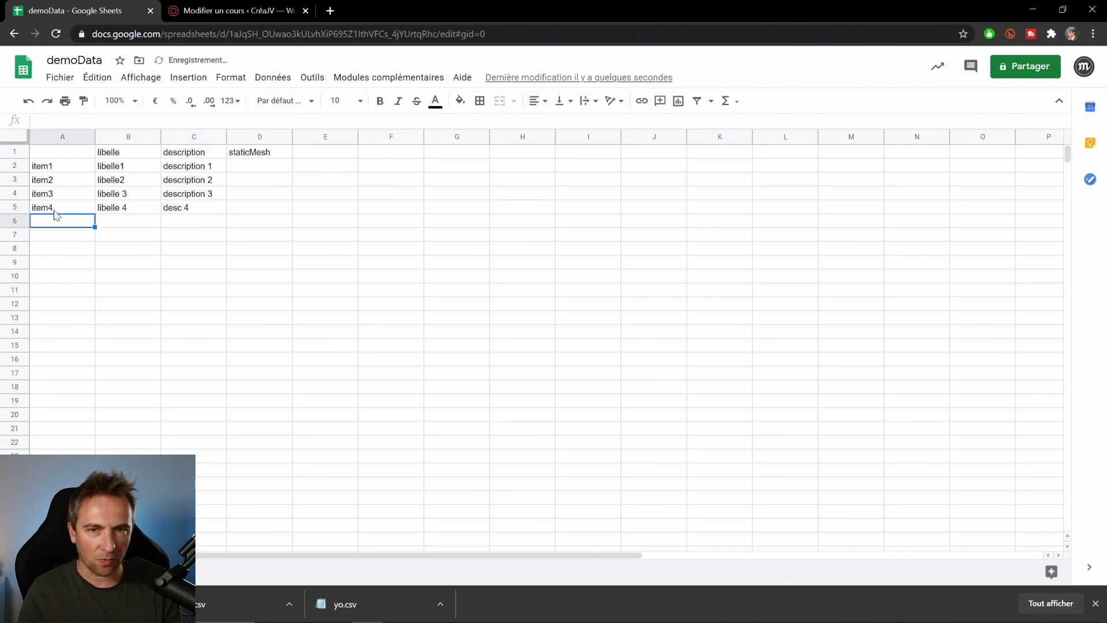
# Download the active sheet in comma-separated values format to the Bureau folder, replacing the existing demo.csv
pyautogui.click(73, 83)
pyautogui.moveTo(165, 249)
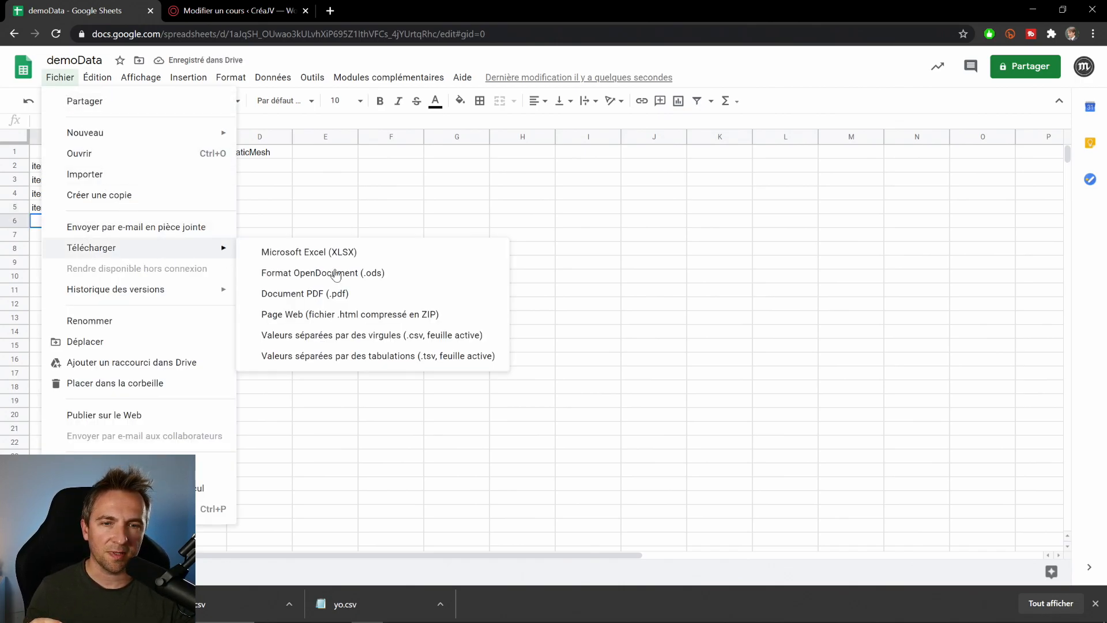
pyautogui.click(402, 334)
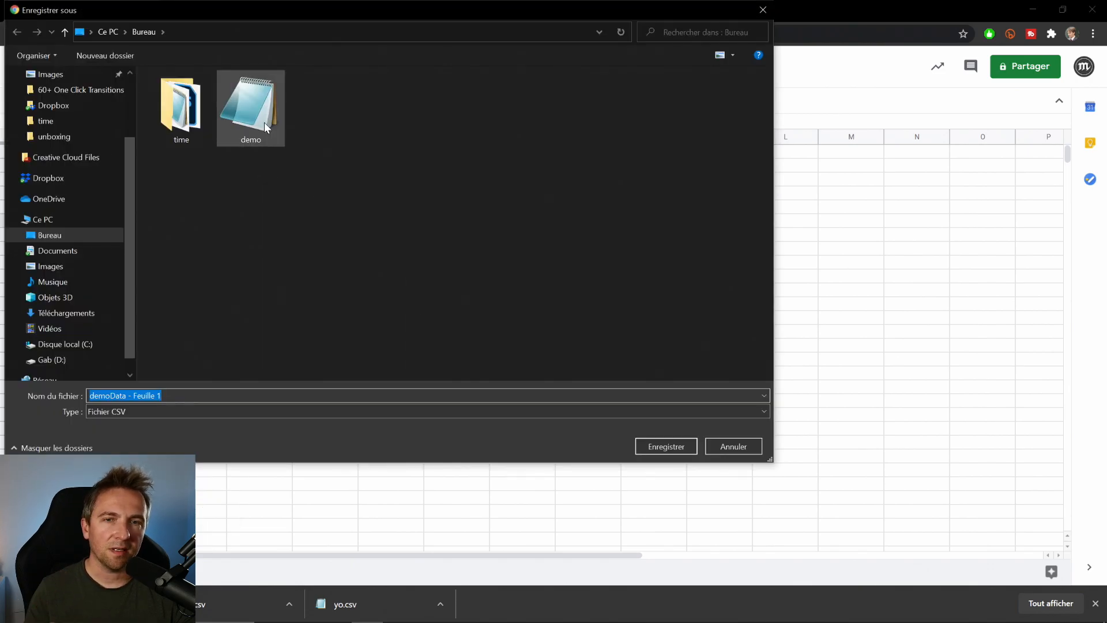
pyautogui.click(264, 122)
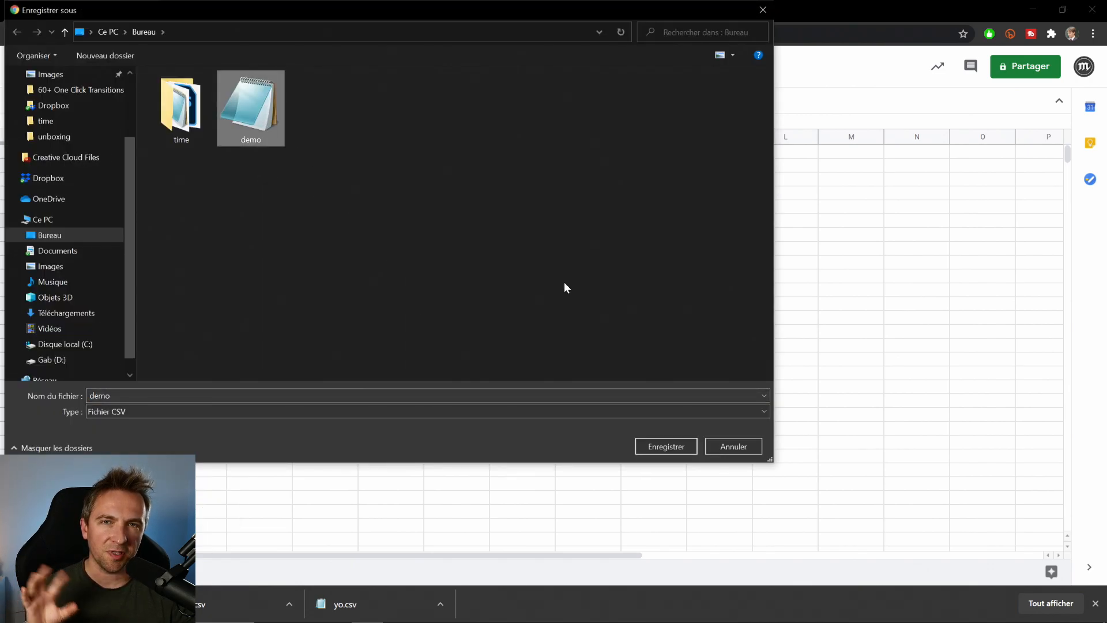
pyautogui.click(656, 445)
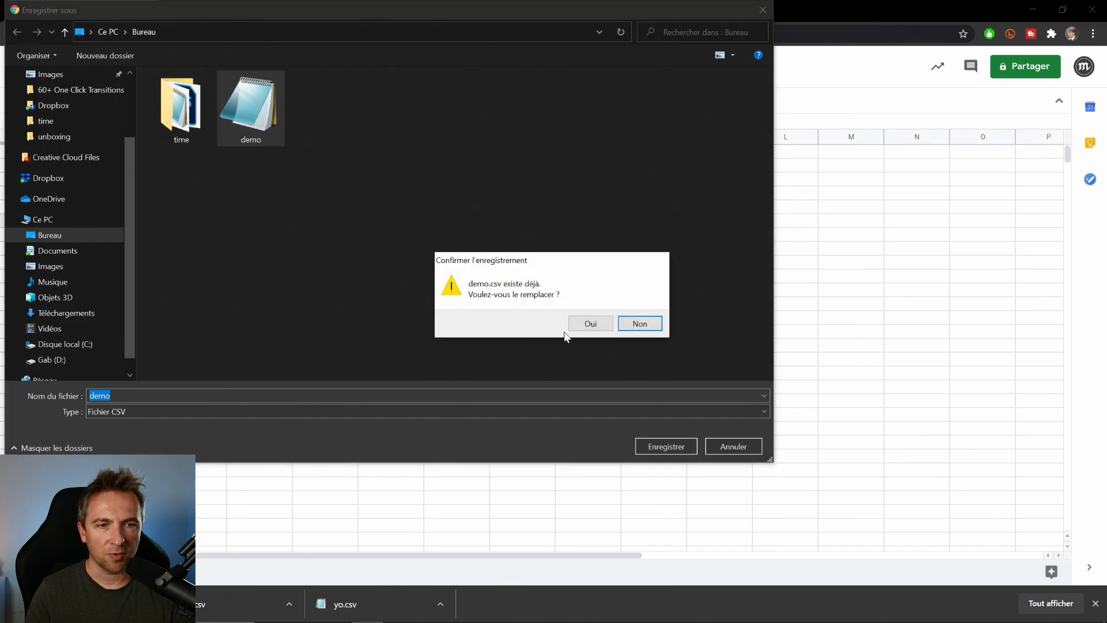
pyautogui.click(585, 323)
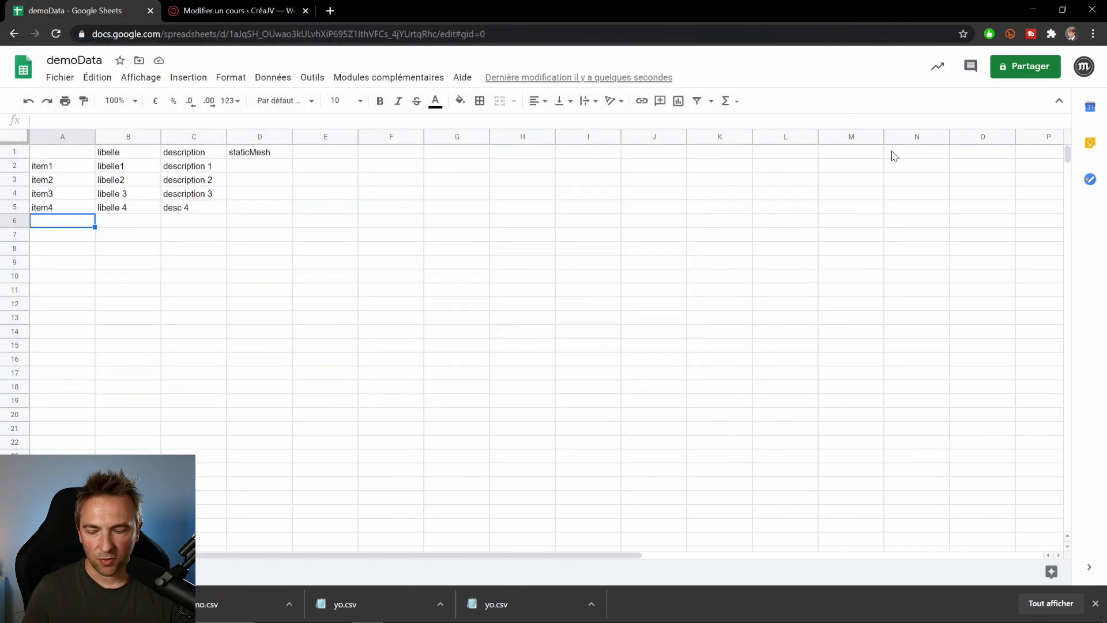
# Switch to Unreal Editor and bring up the ThirdPersonExampleMap level with the Demo folder's assets
pyautogui.hotkey('alt', 'Tab')
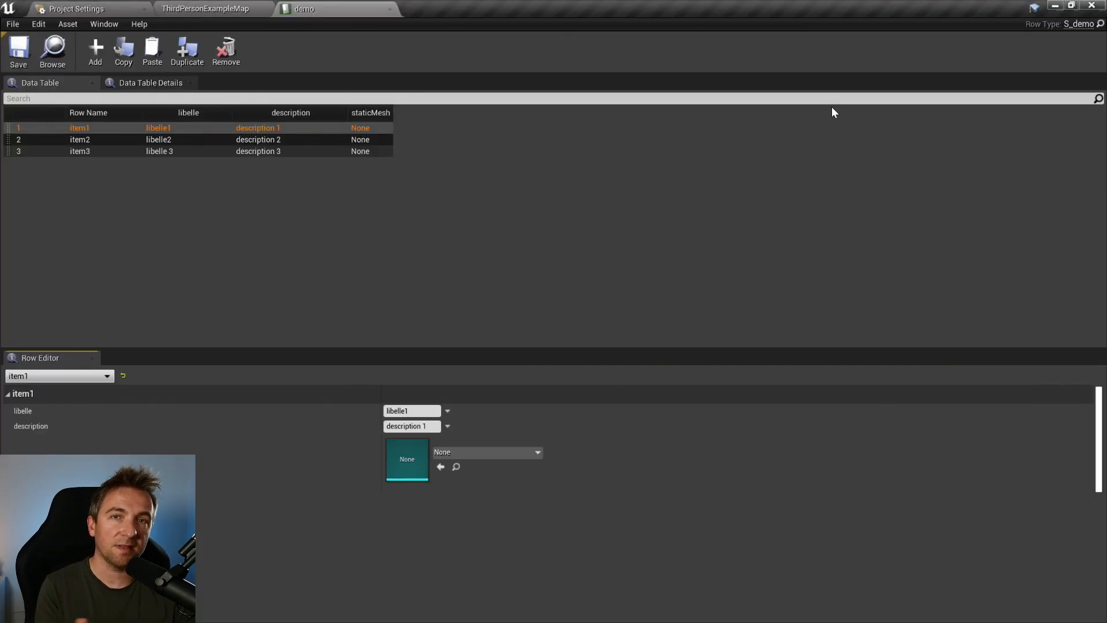
pyautogui.click(192, 7)
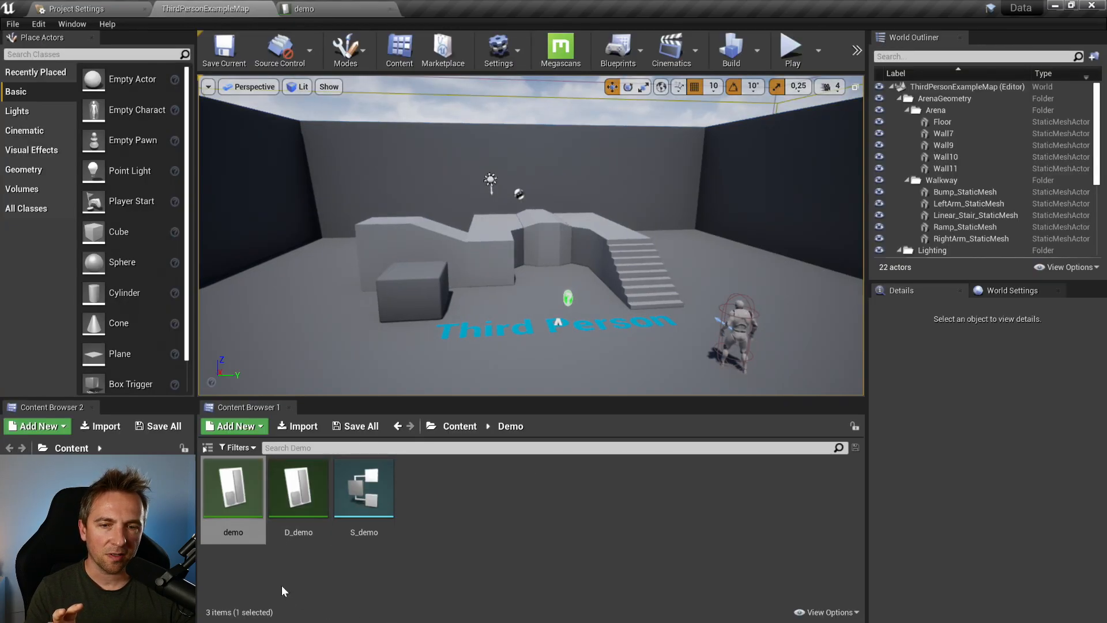
pyautogui.rightClick(239, 497)
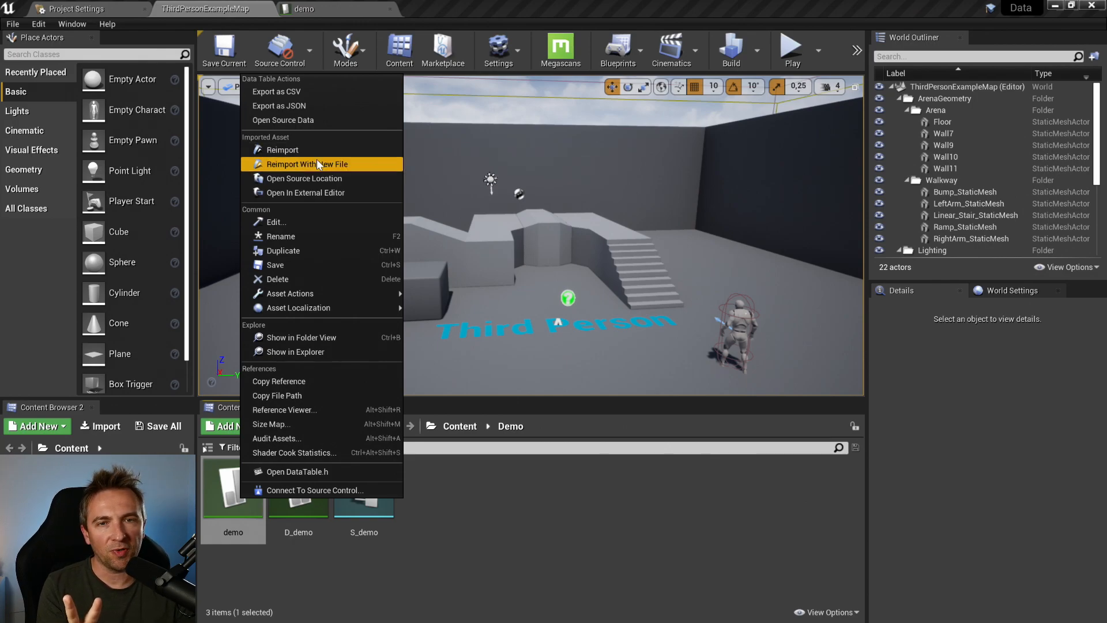
pyautogui.click(348, 164)
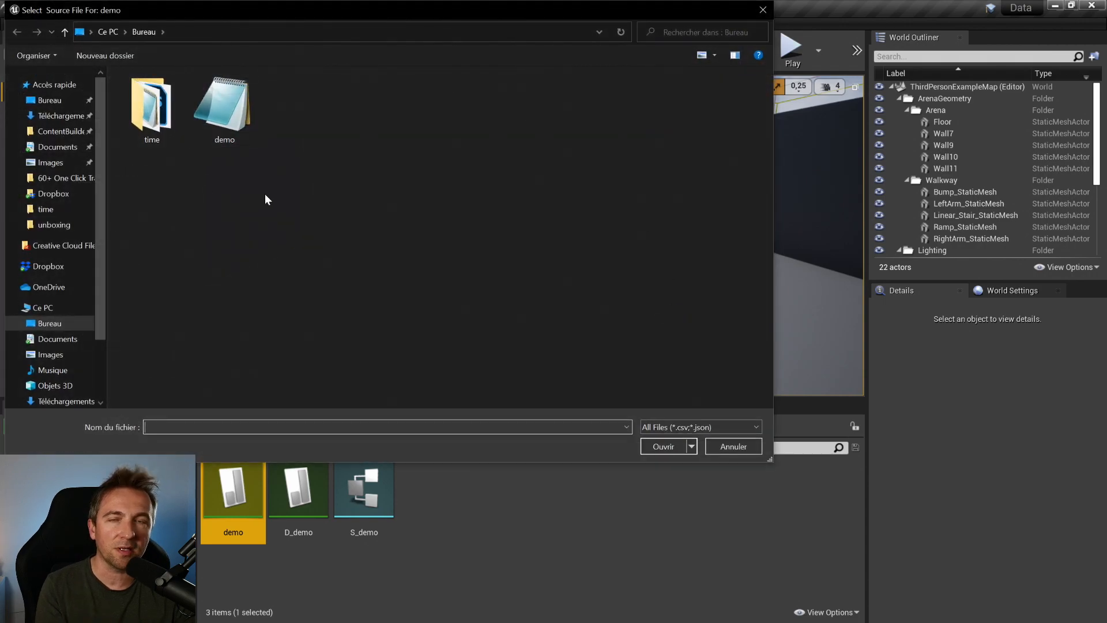
pyautogui.click(745, 447)
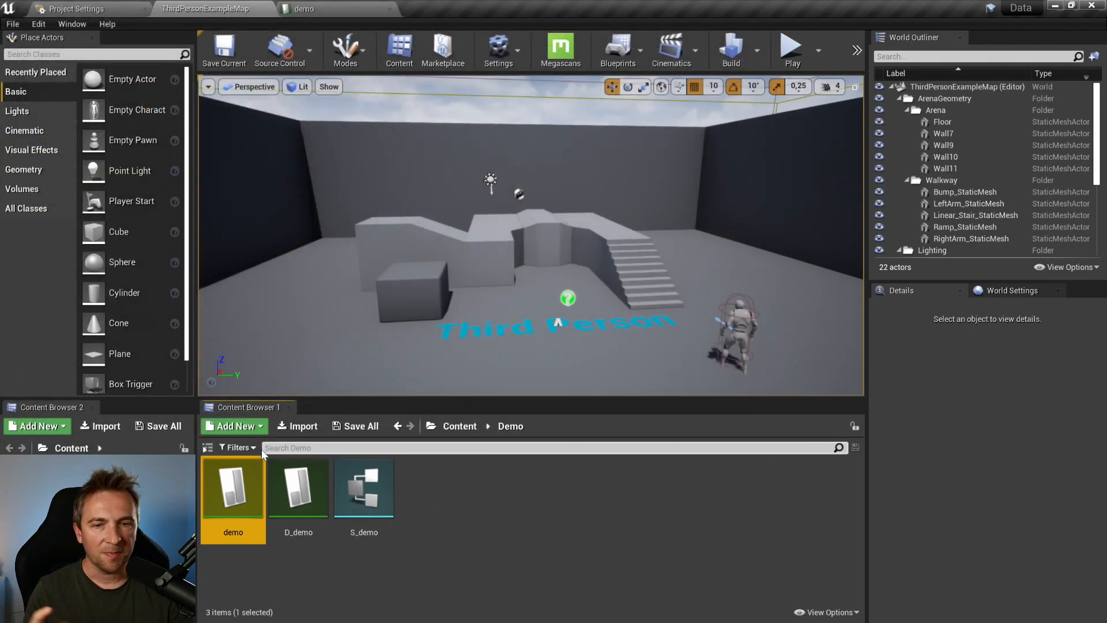
# Reimport the demo data table from its existing source file and open its item4 row in the table editor
pyautogui.rightClick(227, 484)
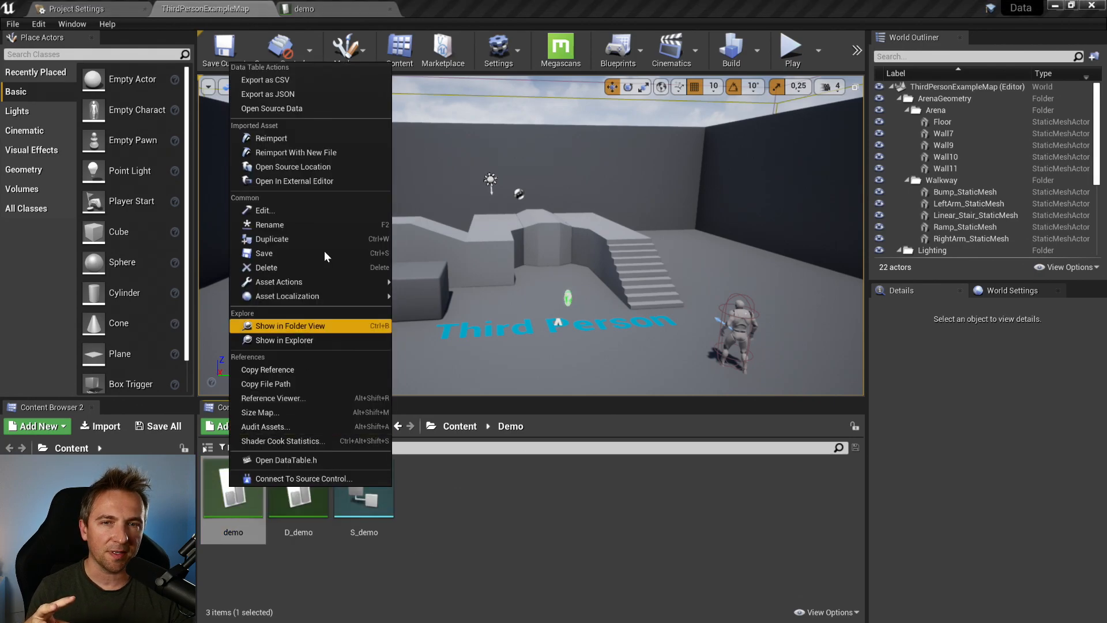
pyautogui.click(305, 143)
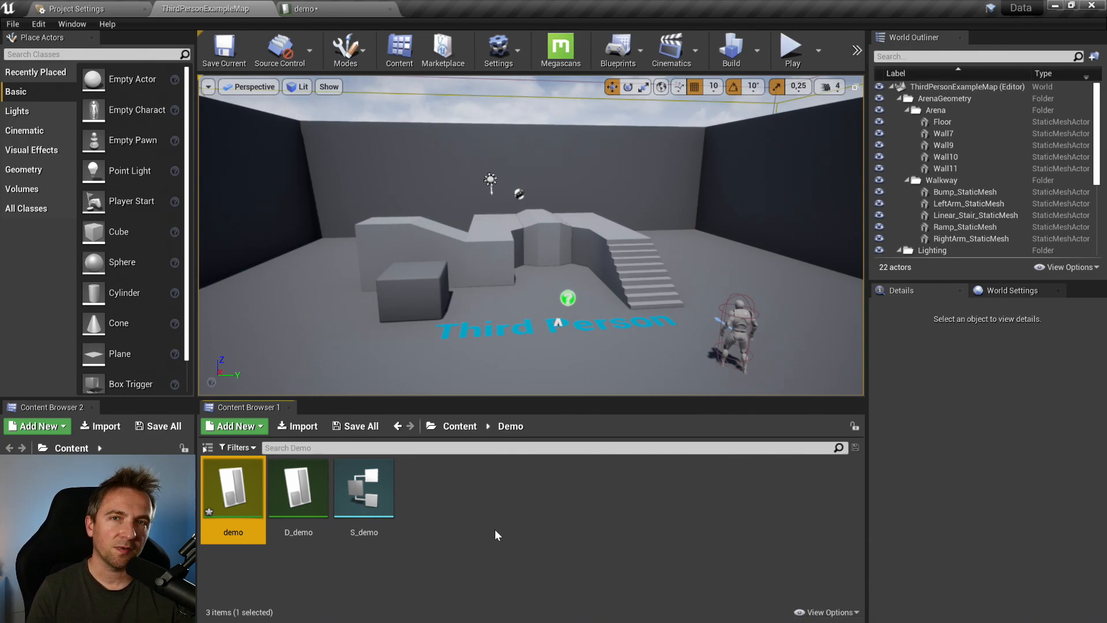
pyautogui.doubleClick(245, 482)
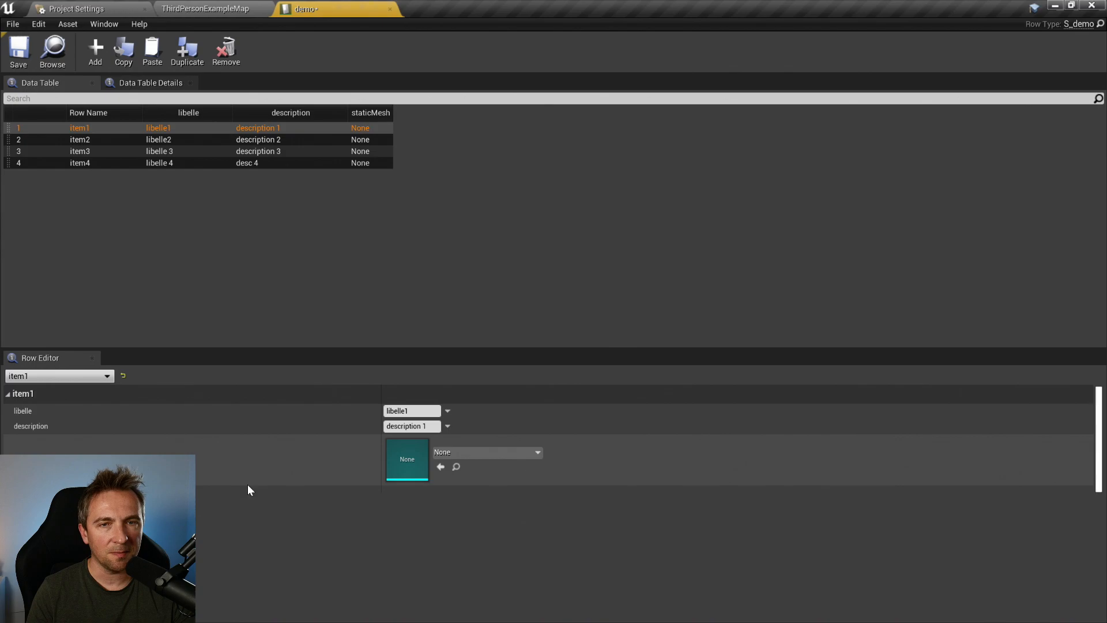
pyautogui.click(94, 163)
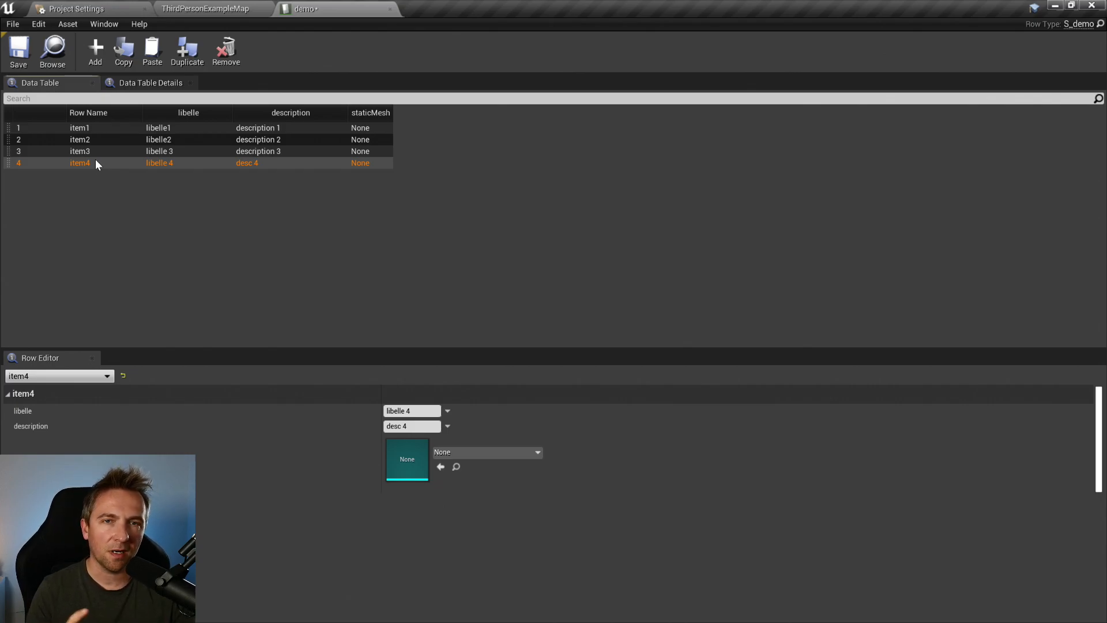
# Return to the ThirdPersonExampleMap level editor
pyautogui.click(101, 8)
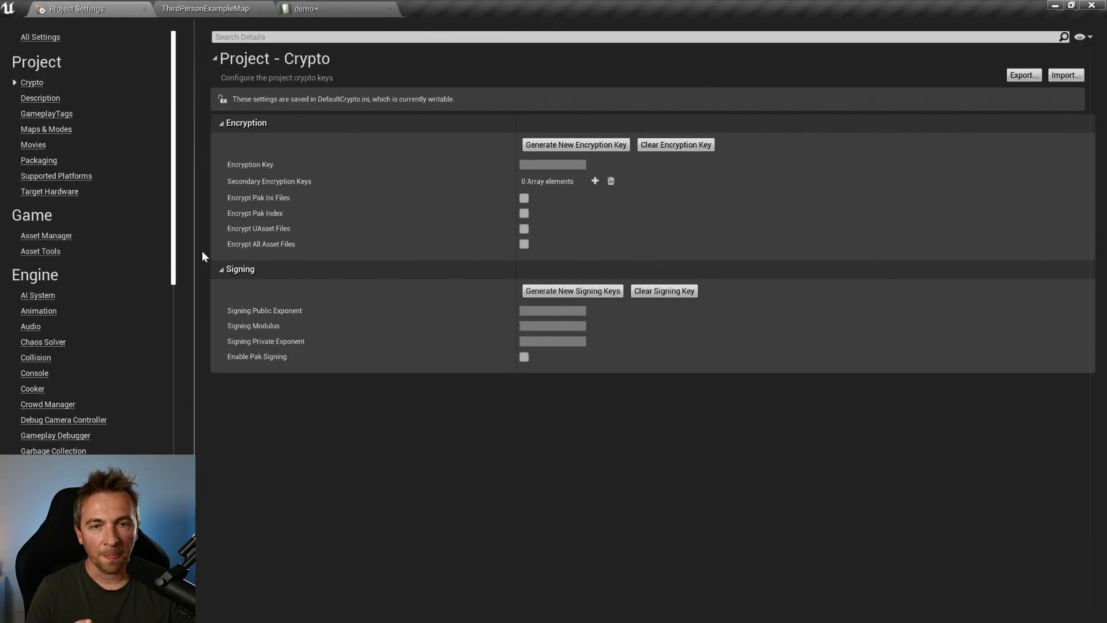
pyautogui.click(205, 8)
pyautogui.rightClick(225, 497)
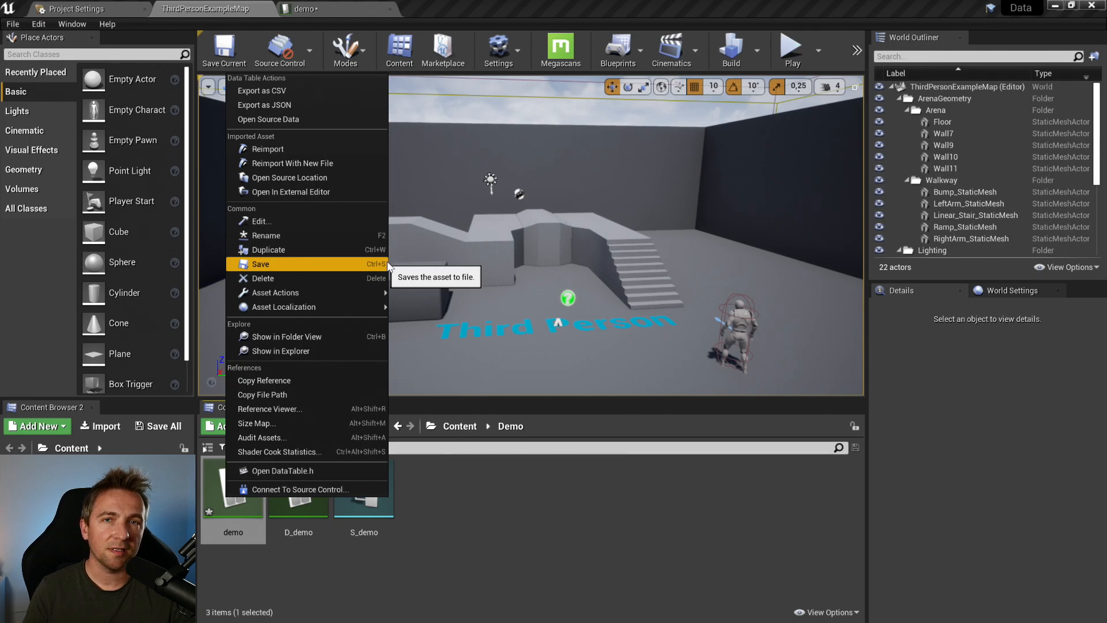
pyautogui.click(341, 89)
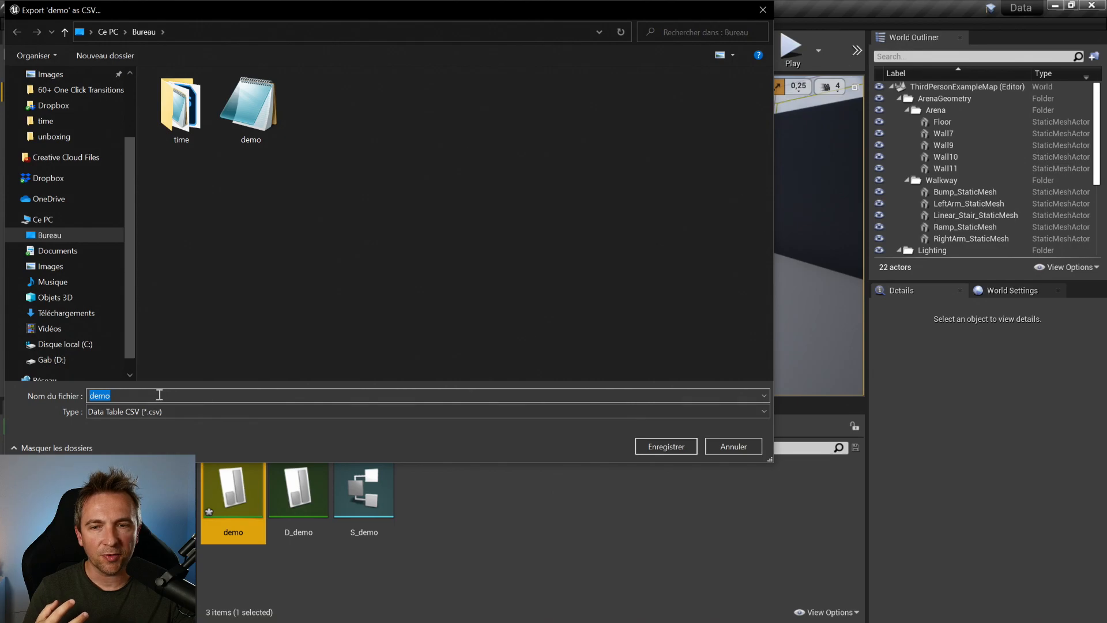
pyautogui.click(733, 445)
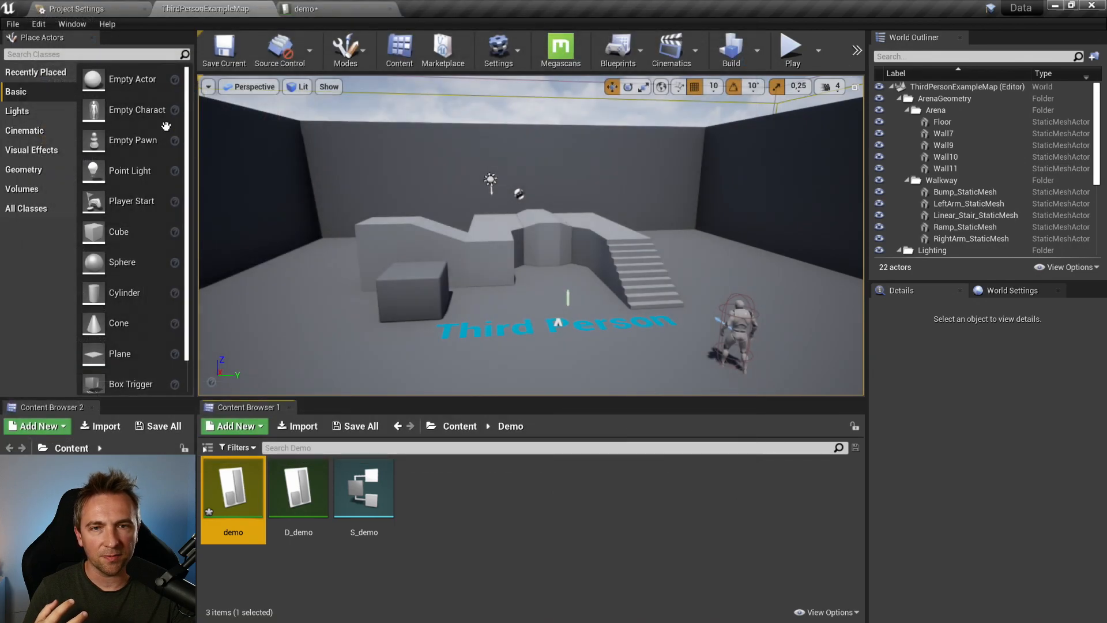
# Export the demo data table as JSON to the Bureau folder under the name demoJson
pyautogui.rightClick(233, 489)
pyautogui.click(319, 97)
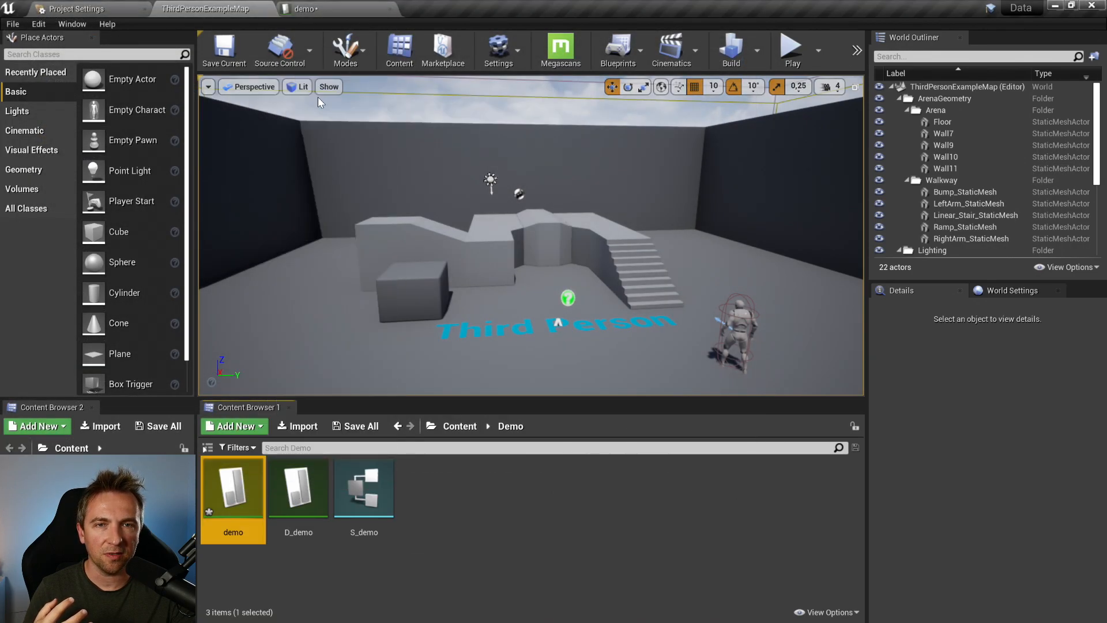
pyautogui.click(176, 396)
pyautogui.write('Json')
pyautogui.click(669, 447)
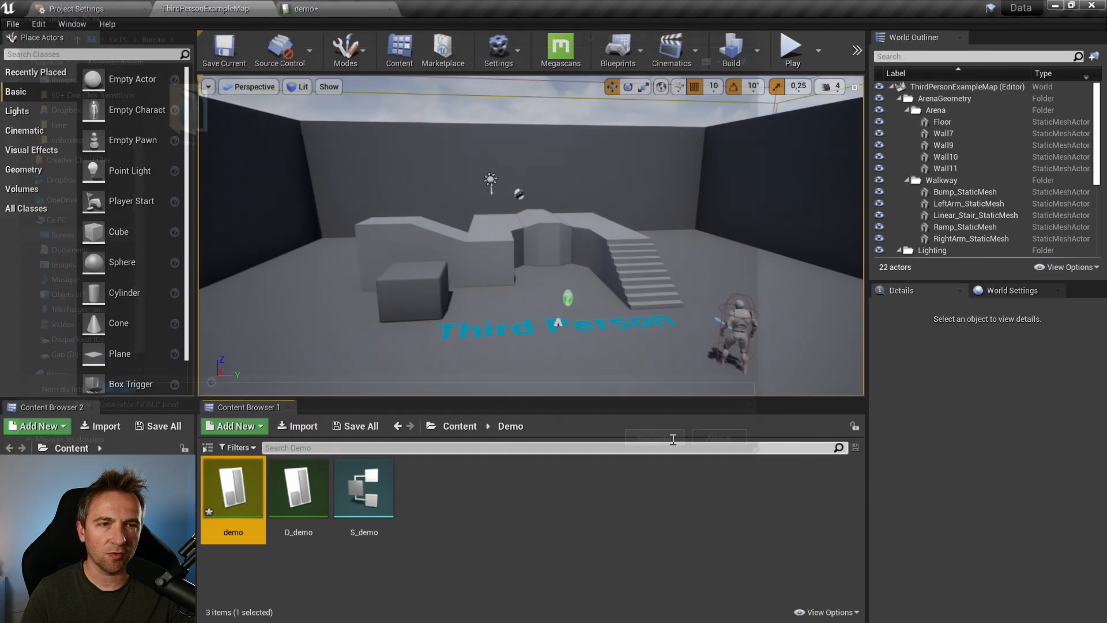
# Minimise the open windows and open the demo CSV file from the desktop in a maximised Bloc-notes window
pyautogui.click(1055, 5)
pyautogui.click(1033, 9)
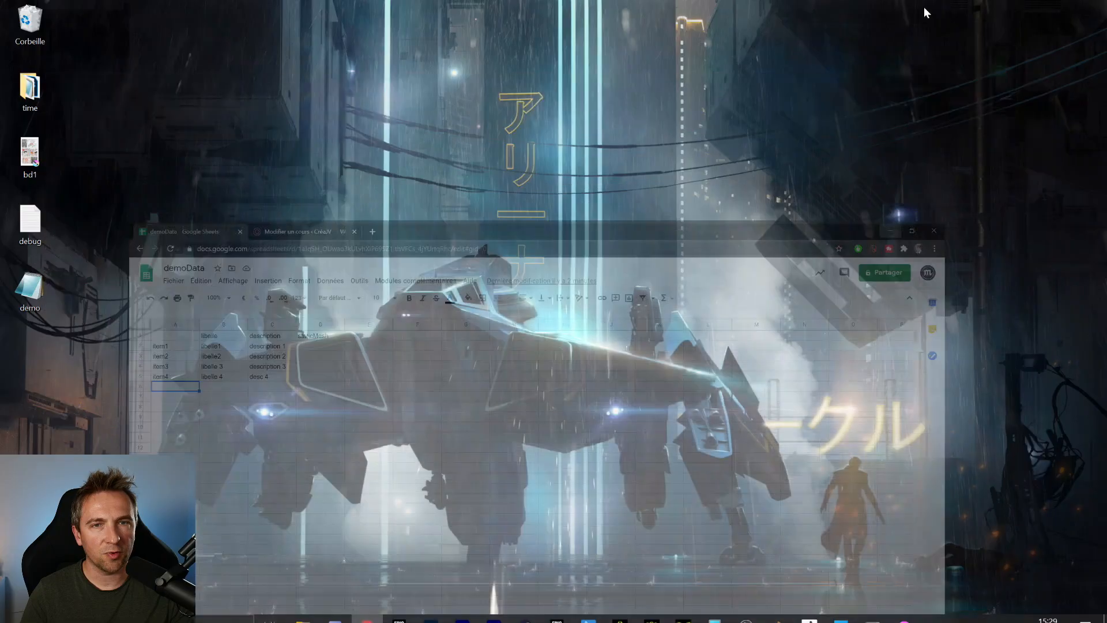
pyautogui.doubleClick(32, 294)
pyautogui.doubleClick(828, 212)
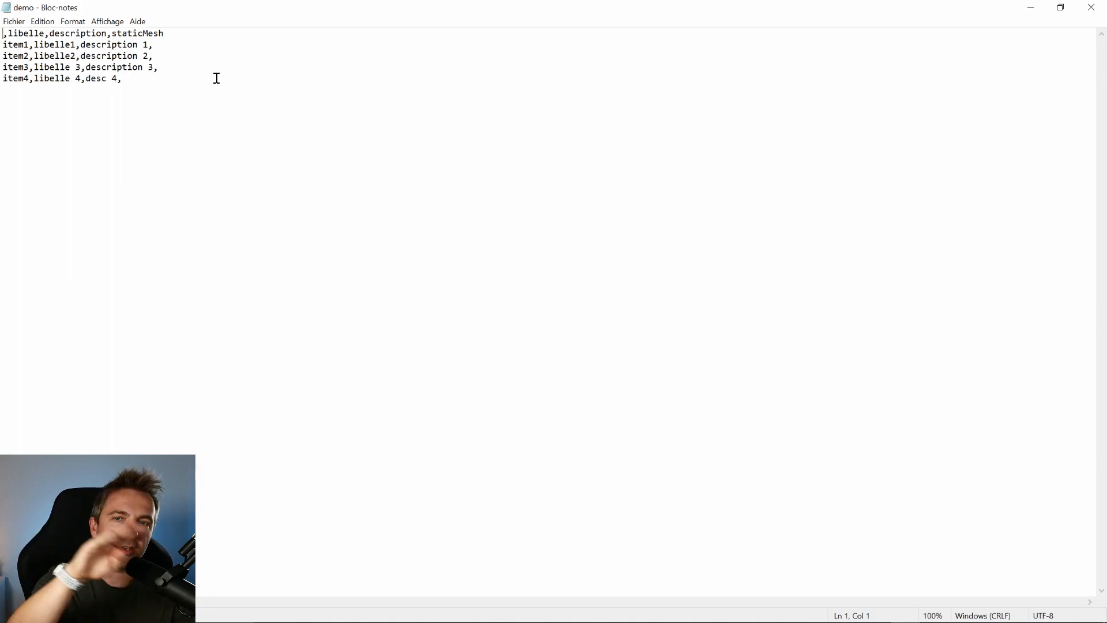
# Examine the header line and the comma-separated item rows of the demo CSV file and close it
pyautogui.click(171, 32)
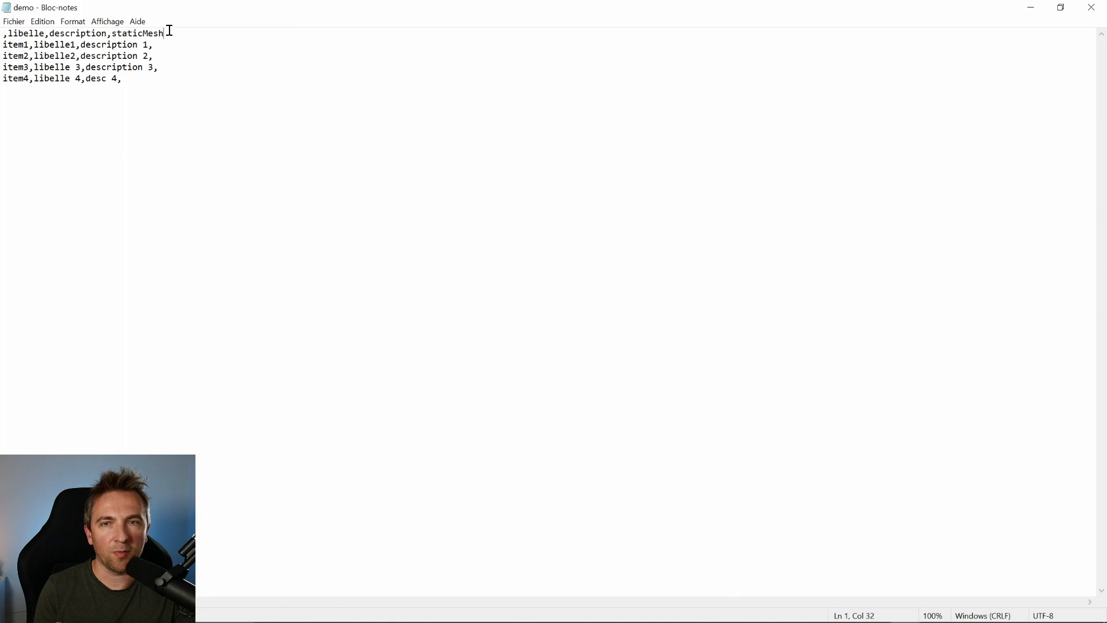
pyautogui.hotkey('shift', 'Home')
pyautogui.moveTo(154, 47); pyautogui.dragTo(43, 60)
pyautogui.moveTo(123, 70); pyautogui.dragTo(111, 75)
pyautogui.click(113, 71)
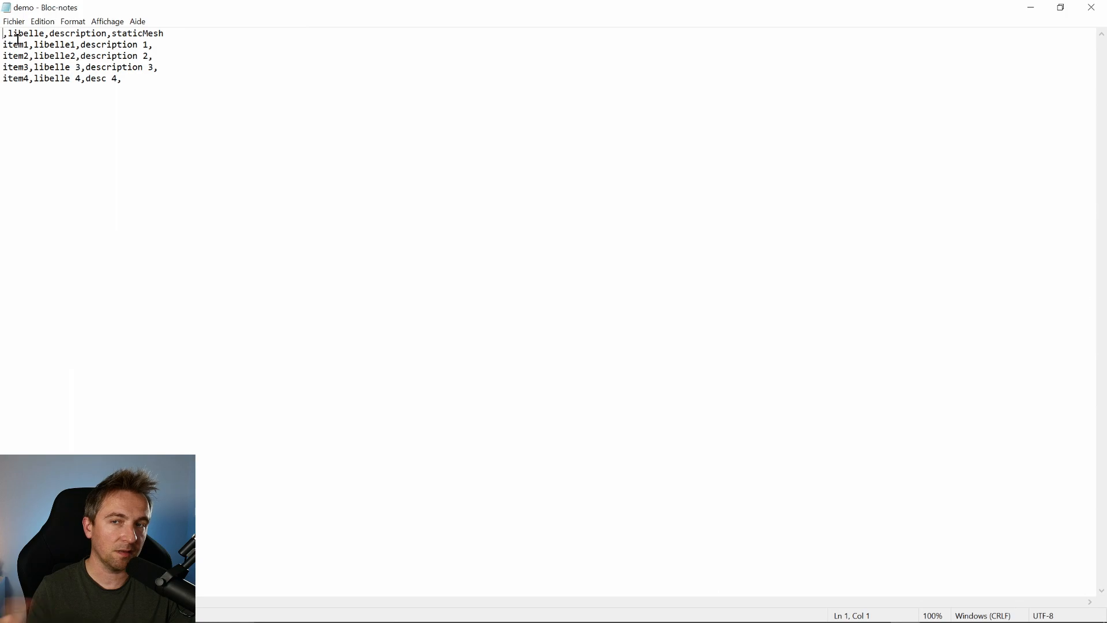
pyautogui.click(85, 35)
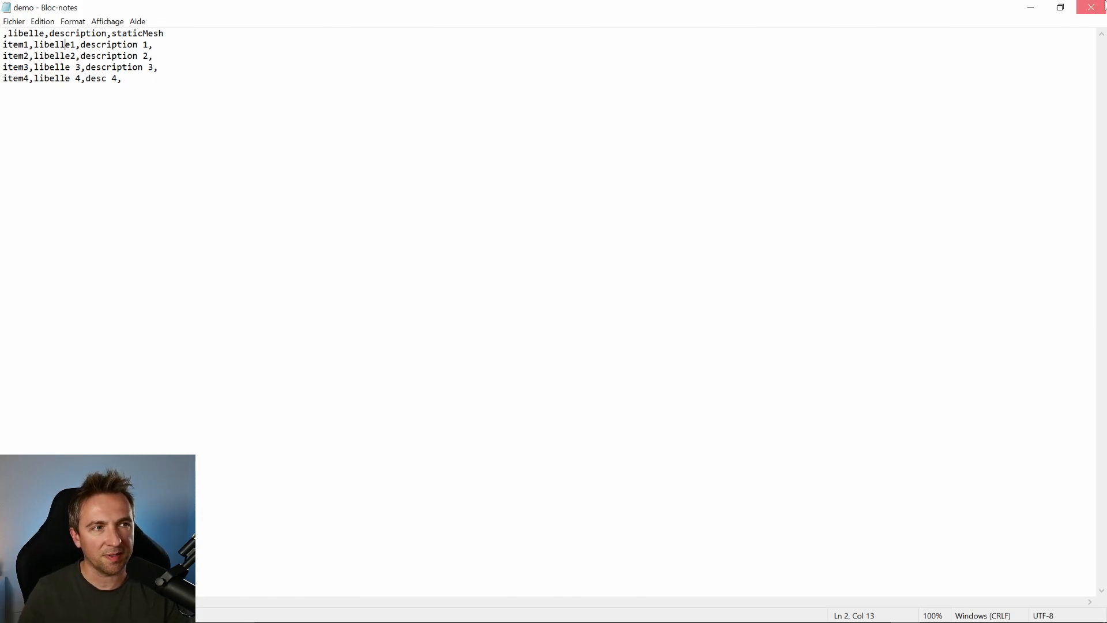
pyautogui.click(1091, 7)
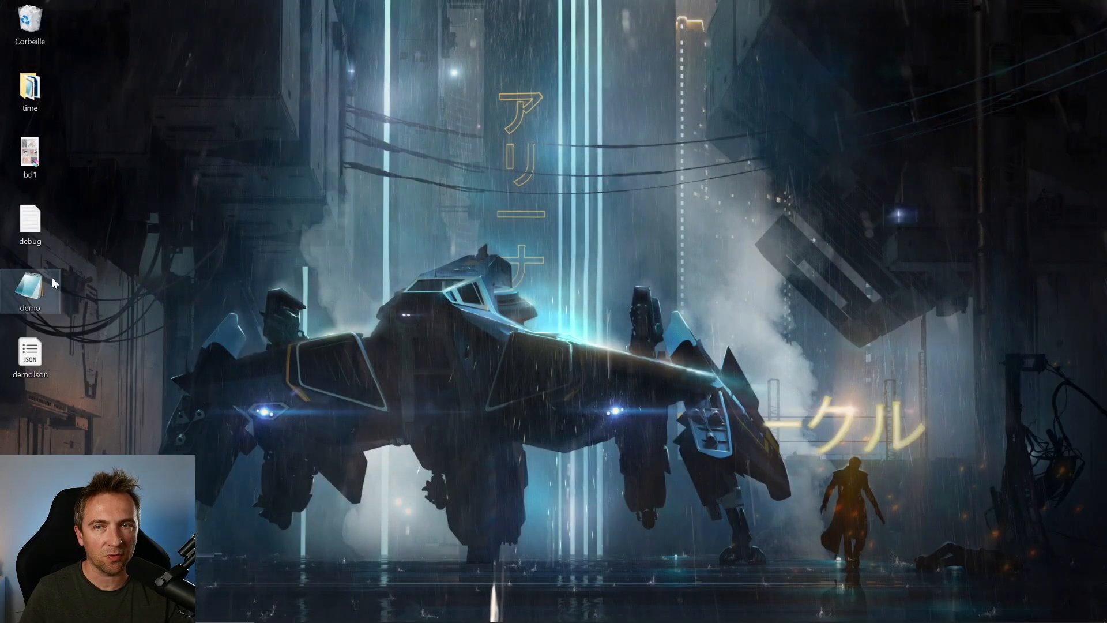
# Open the demoJson file from the desktop with Bloc-notes, setting it as the default application for .json files
pyautogui.doubleClick(30, 358)
pyautogui.rightClick(30, 358)
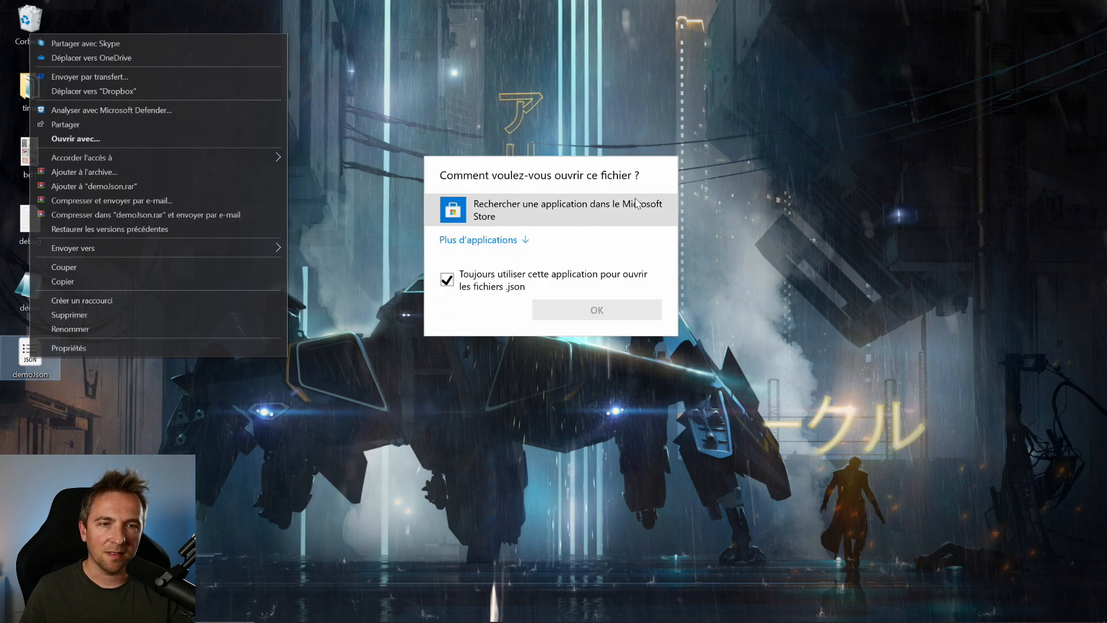
pyautogui.click(525, 239)
pyautogui.scroll(-3, 525, 306)
pyautogui.click(519, 240)
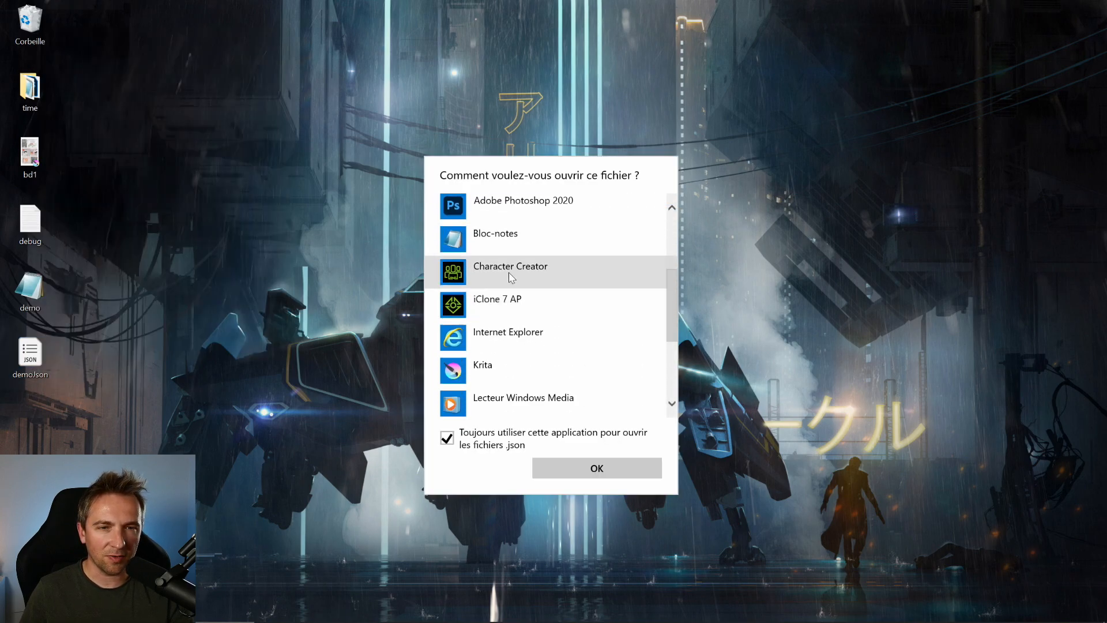
pyautogui.click(596, 467)
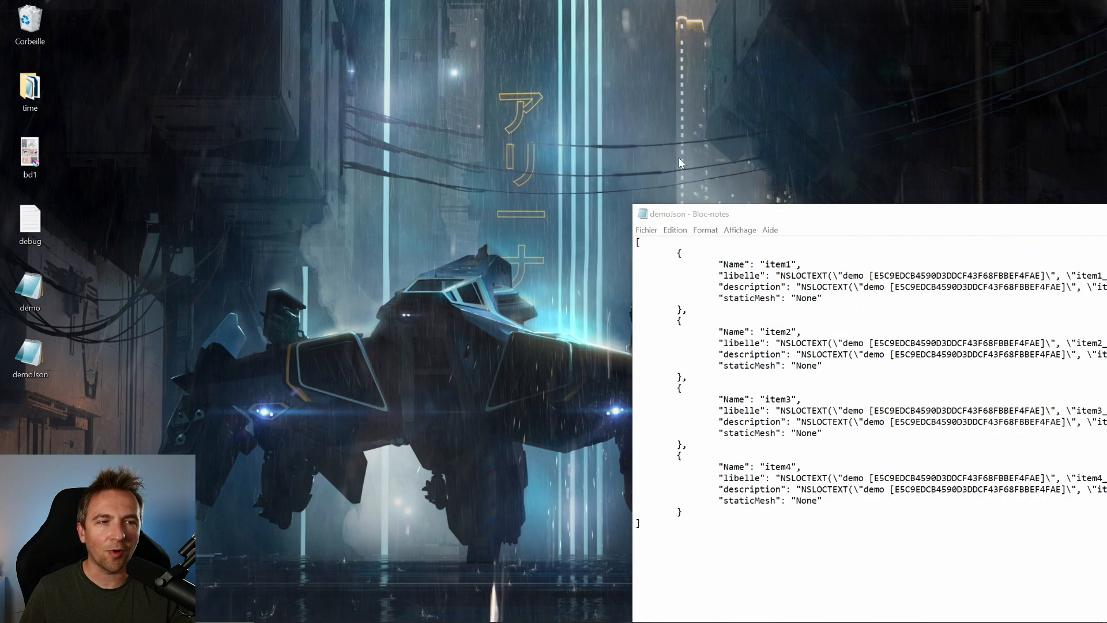
# Maximise the demoJson window, examine the item entries in JSON format and close the file
pyautogui.moveTo(826, 217); pyautogui.dragTo(317, 92)
pyautogui.click(740, 88)
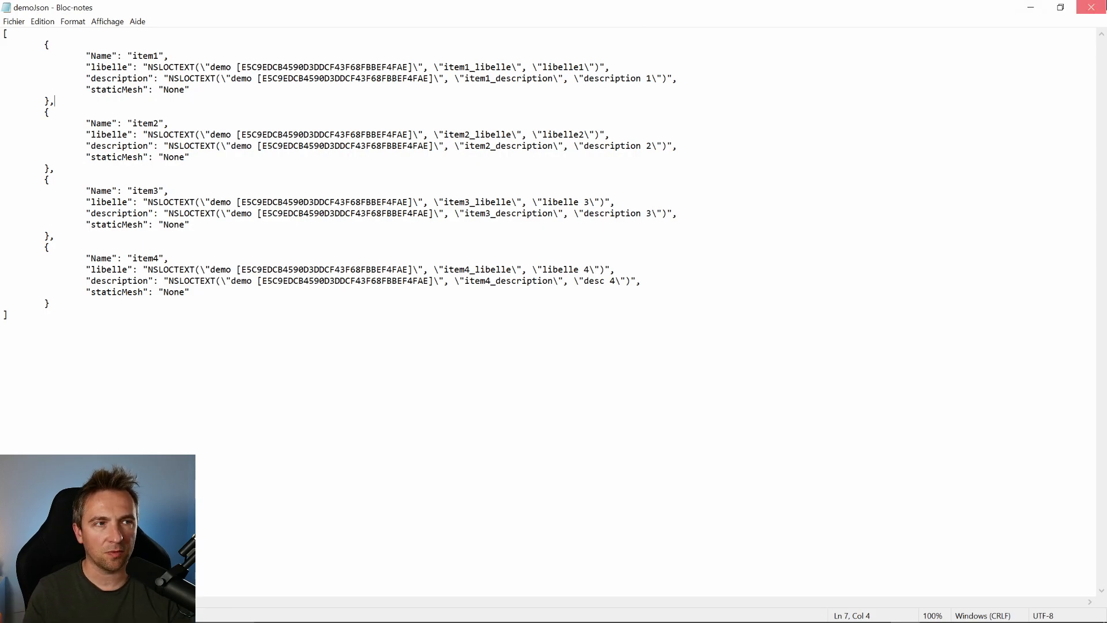
pyautogui.click(1091, 7)
# Restore the demoData spreadsheet window and switch to Unreal Editor
pyautogui.moveTo(398, 621)
pyautogui.click(366, 610)
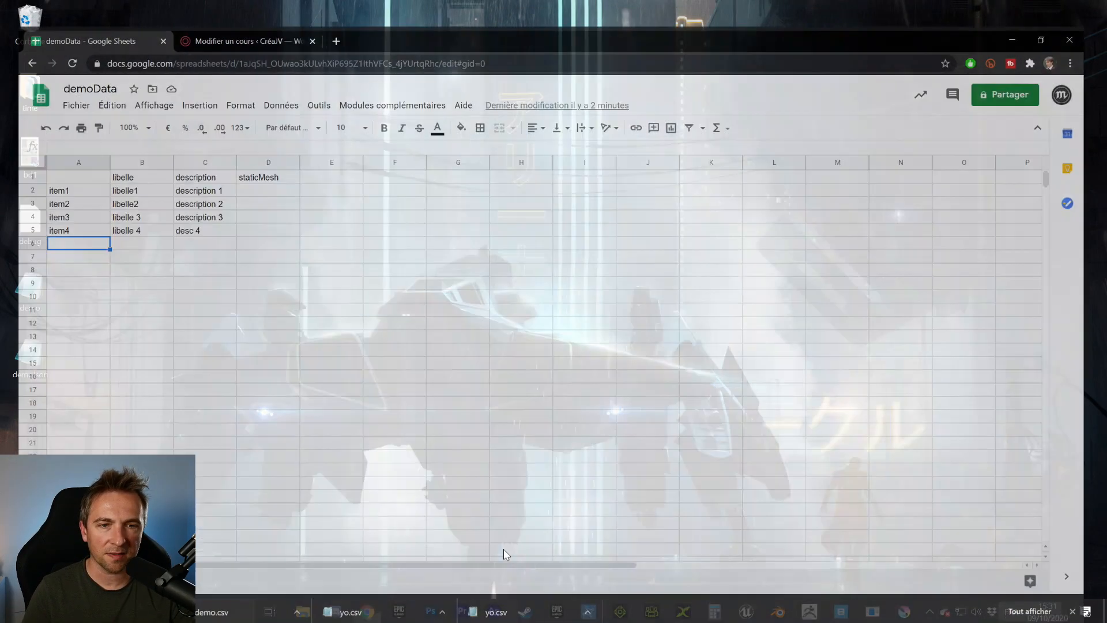
pyautogui.hotkey('alt', 'Tab')
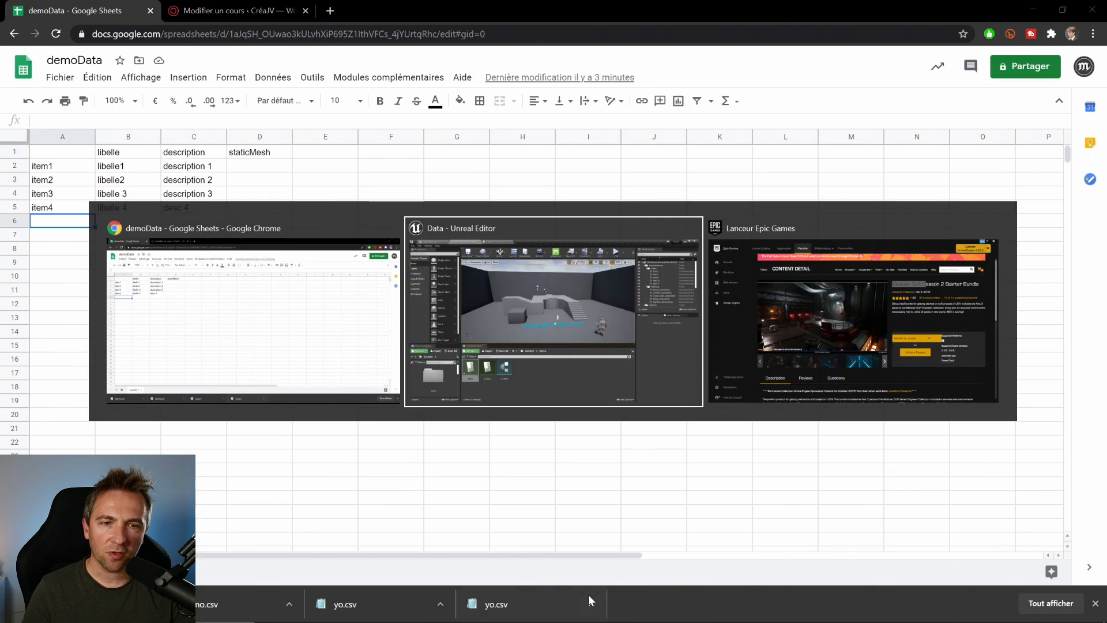